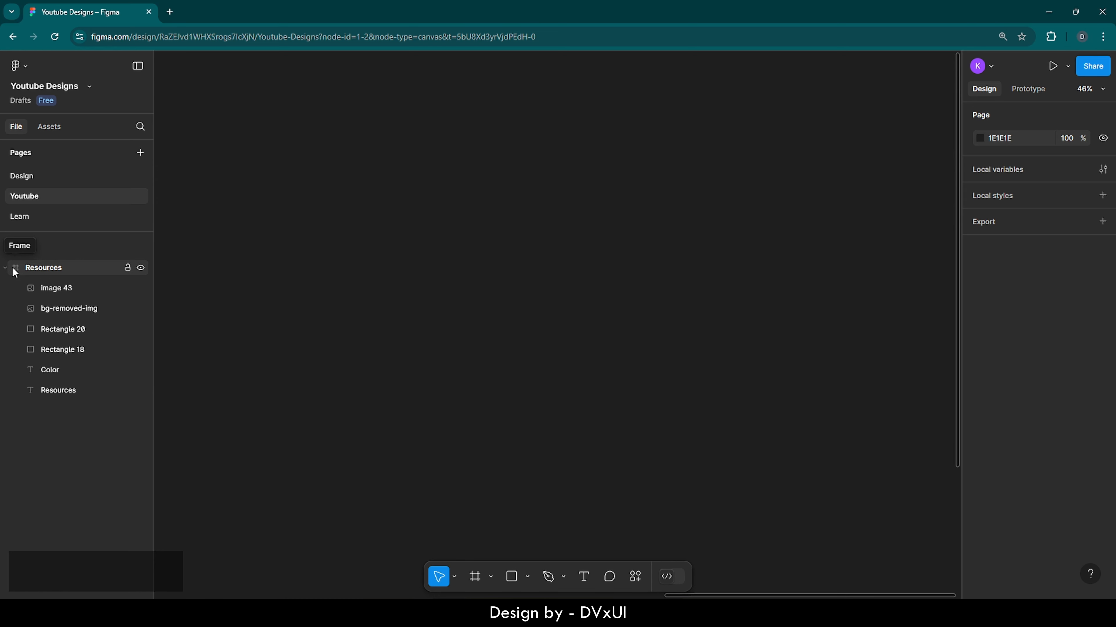
# Step: Open the Resources frame to view its reference bread images and color swatches
pyautogui.doubleClick(15, 270)
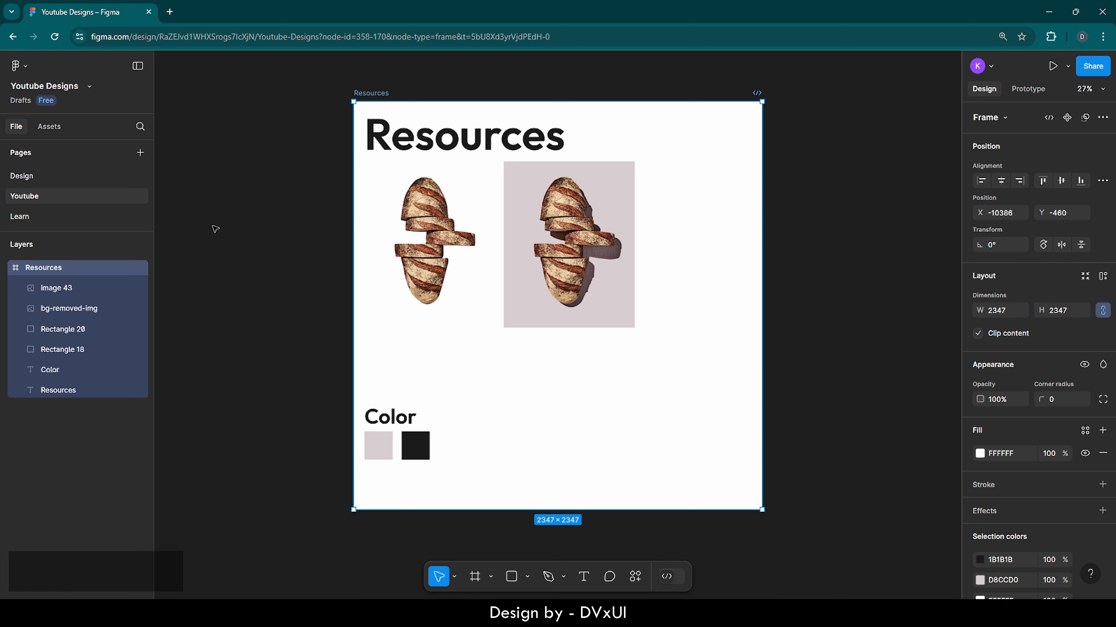
pyautogui.click(409, 90)
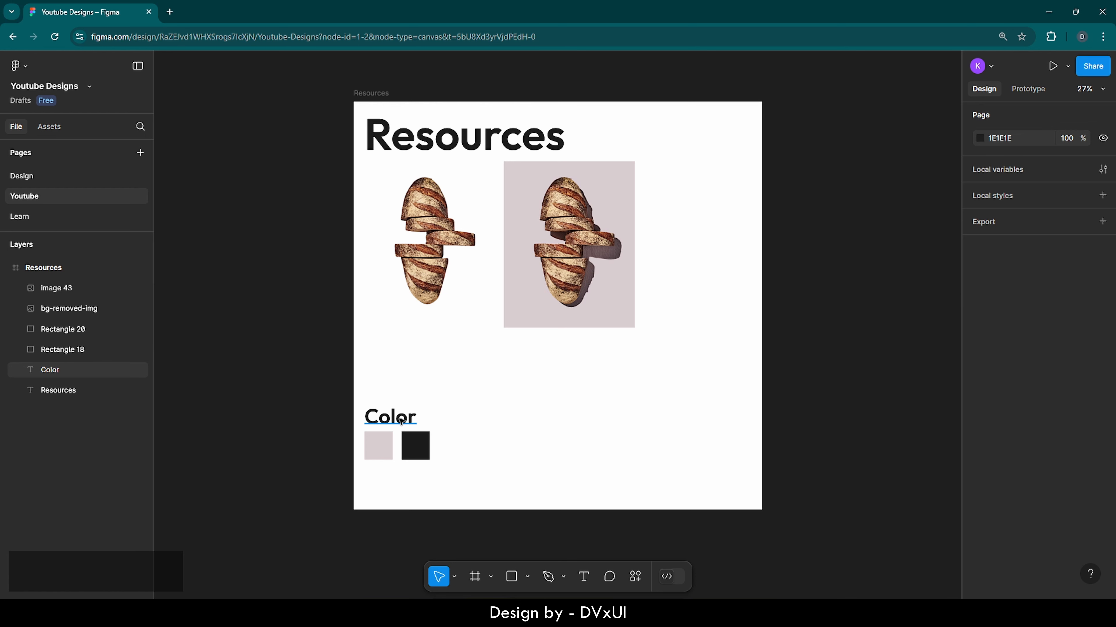
pyautogui.hscroll(10, 869, 480)
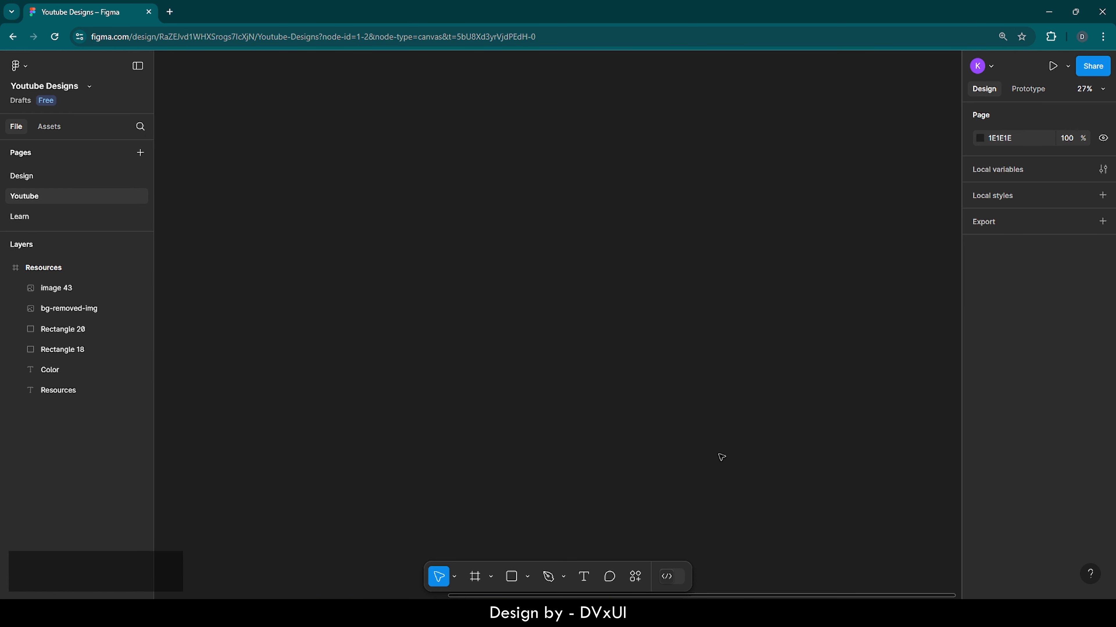
# Step: Draw a rectangle about 1011 × 1355 on the empty canvas and set its corner radius to 200
pyautogui.click(508, 583)
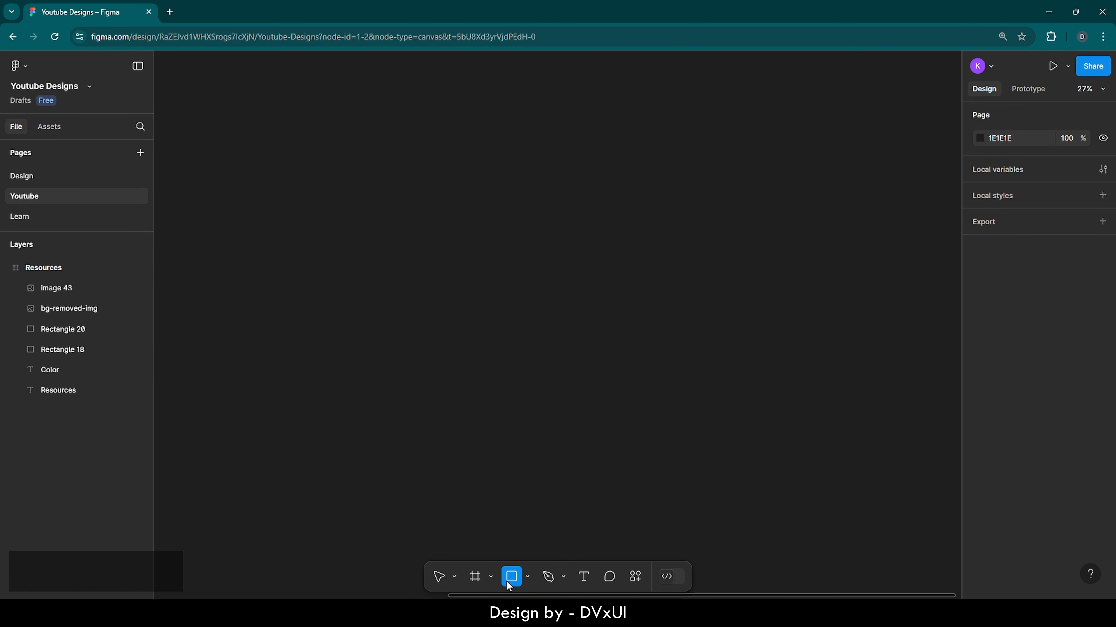
pyautogui.moveTo(424, 172)
pyautogui.mouseDown()
pyautogui.moveTo(511, 262)
pyautogui.moveTo(601, 408)
pyautogui.mouseUp()
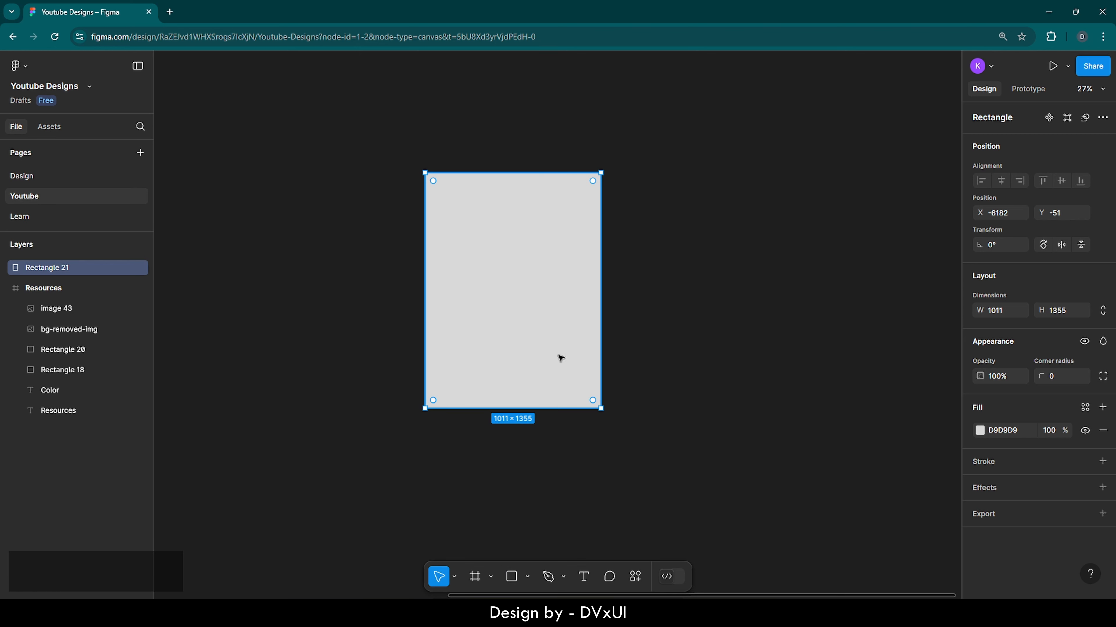
pyautogui.moveTo(524, 312); pyautogui.dragTo(518, 312)
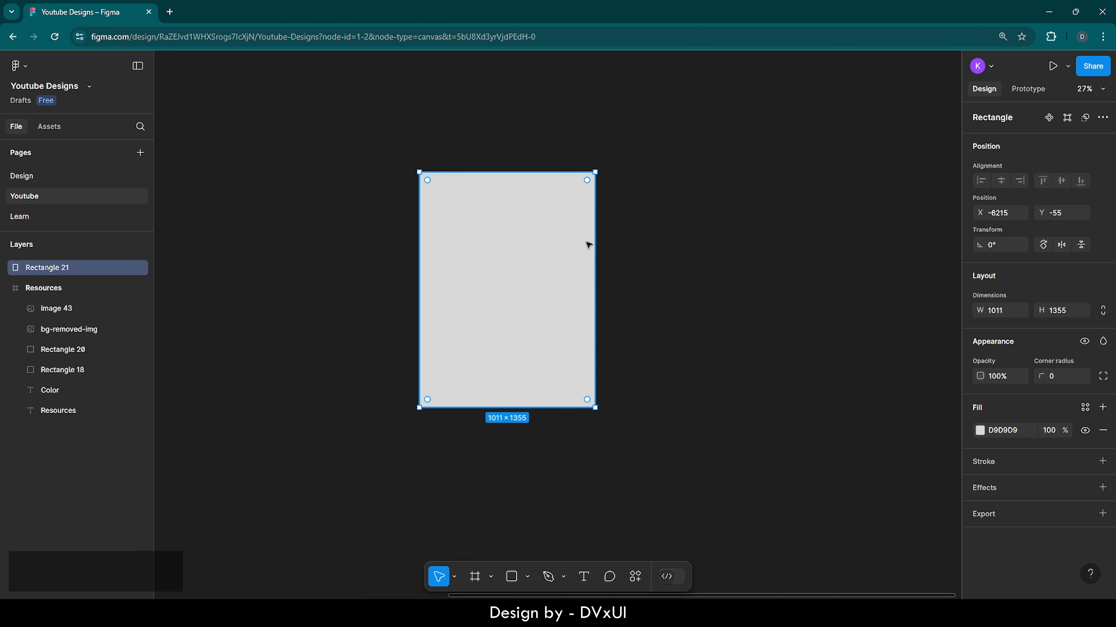
pyautogui.click(1053, 378)
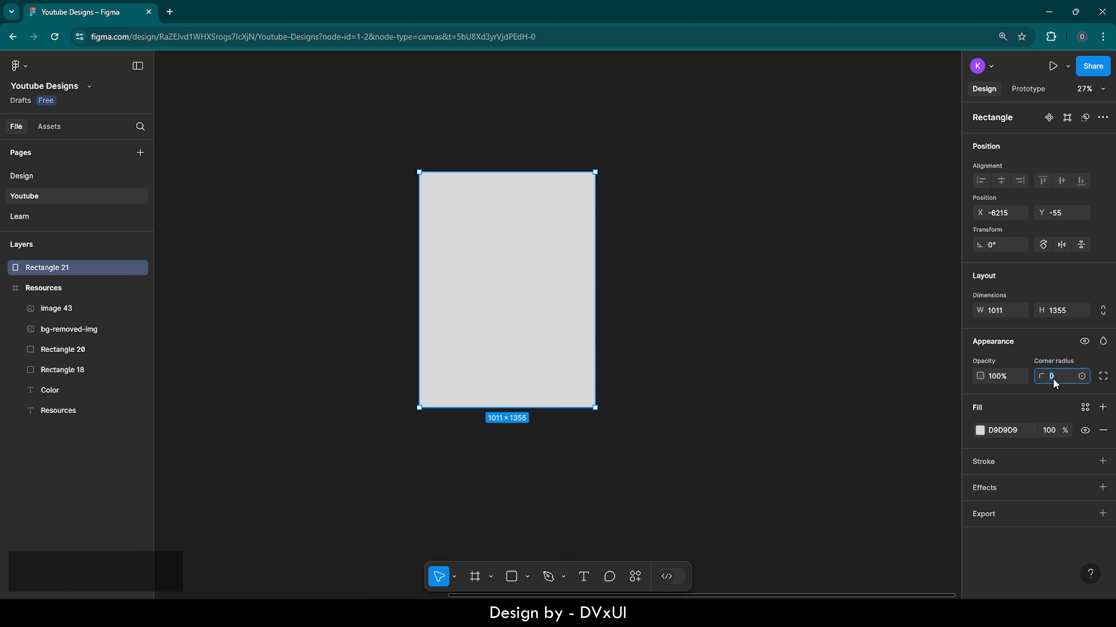
pyautogui.write('200')
pyautogui.press('Return')
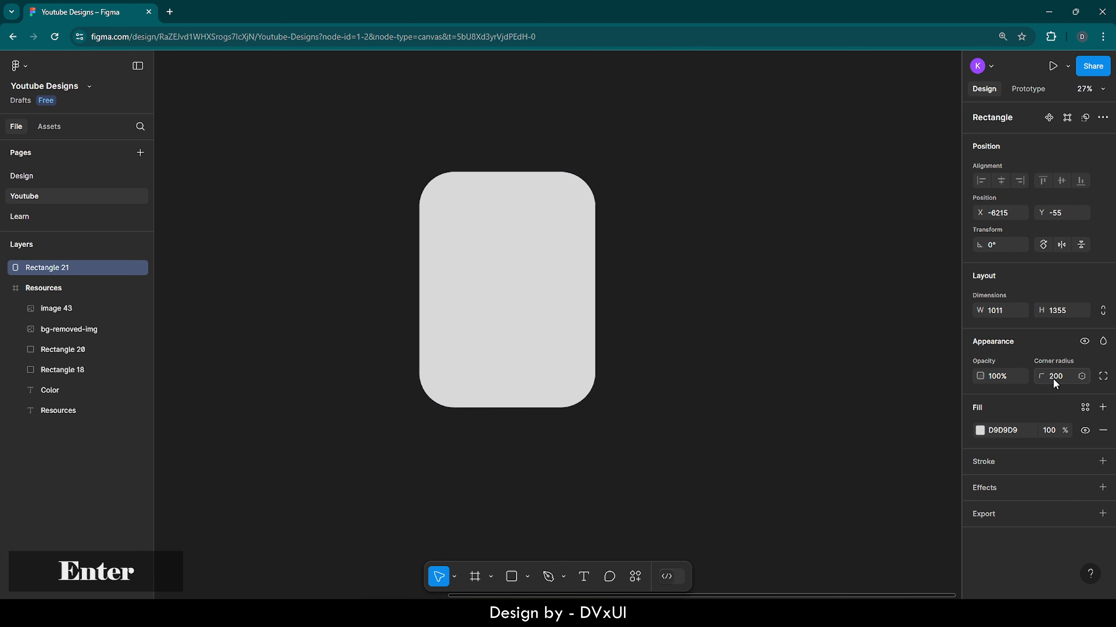
pyautogui.moveTo(563, 204)
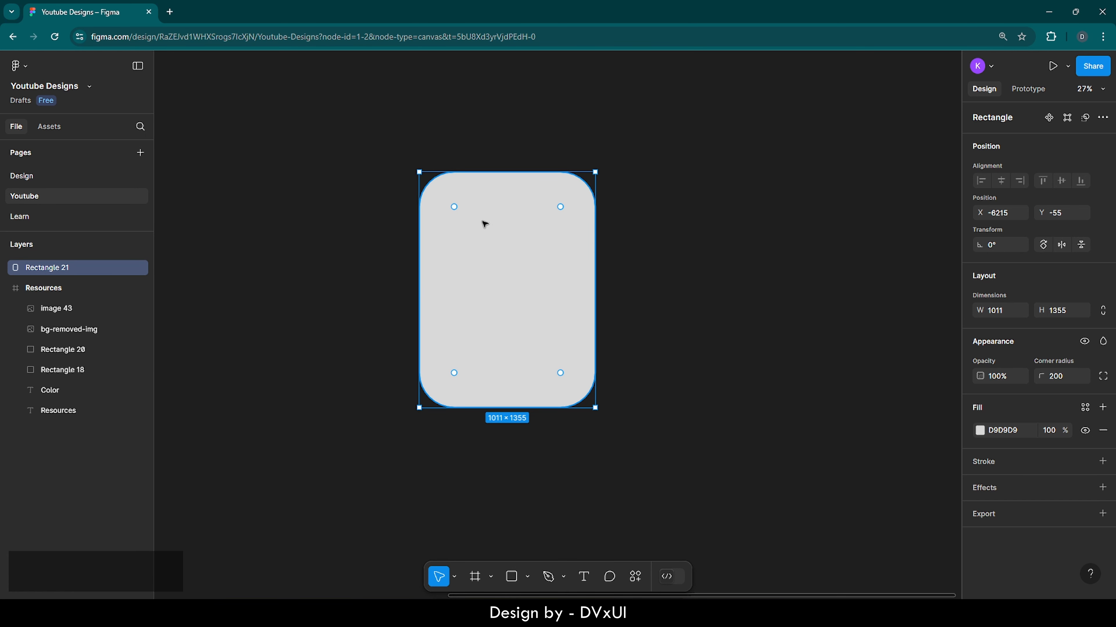
pyautogui.click(650, 212)
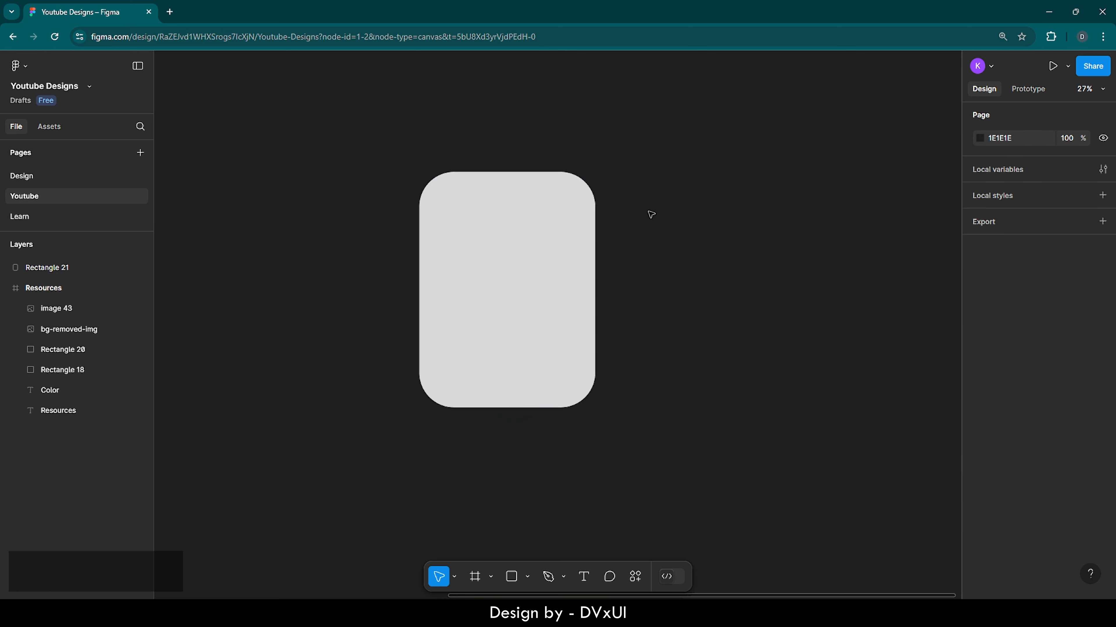
pyautogui.click(520, 217)
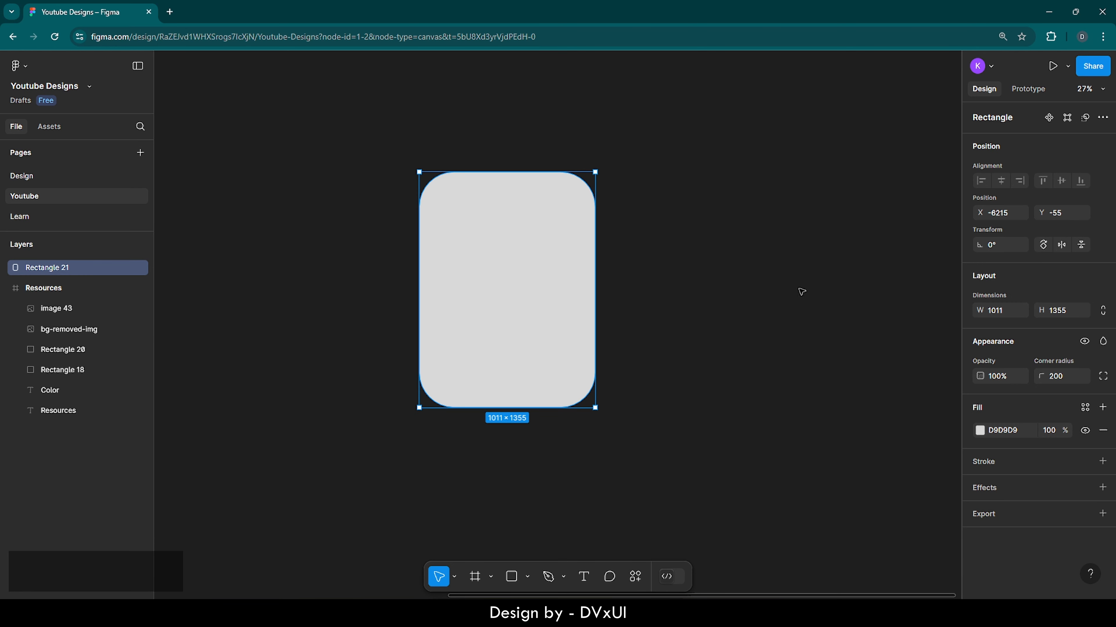
pyautogui.click(750, 281)
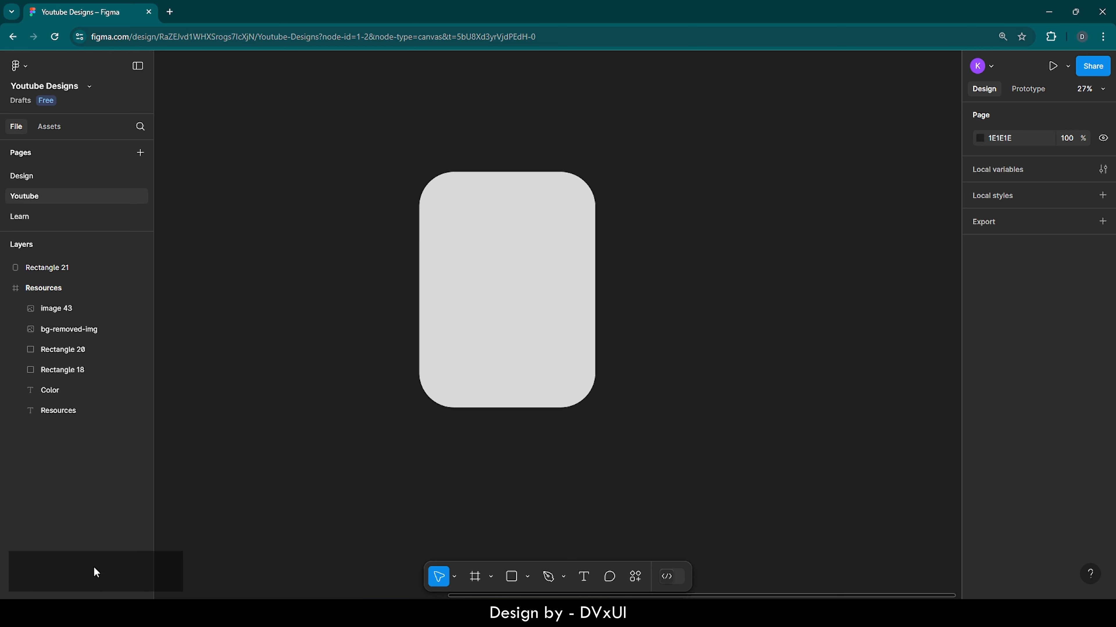
# Step: Delete the rounded rectangle
pyautogui.press('ctrl')
pyautogui.hotkey('ctrl', 'a')
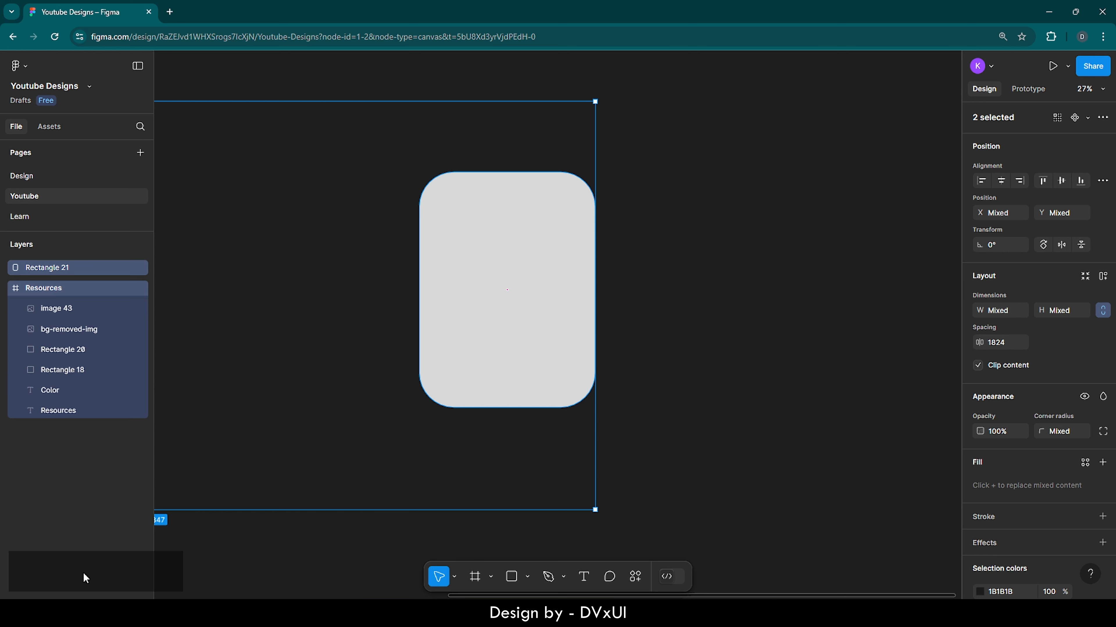
pyautogui.hotkey('ctrl', 'a')
pyautogui.click(346, 474)
pyautogui.click(488, 381)
pyautogui.press('Delete')
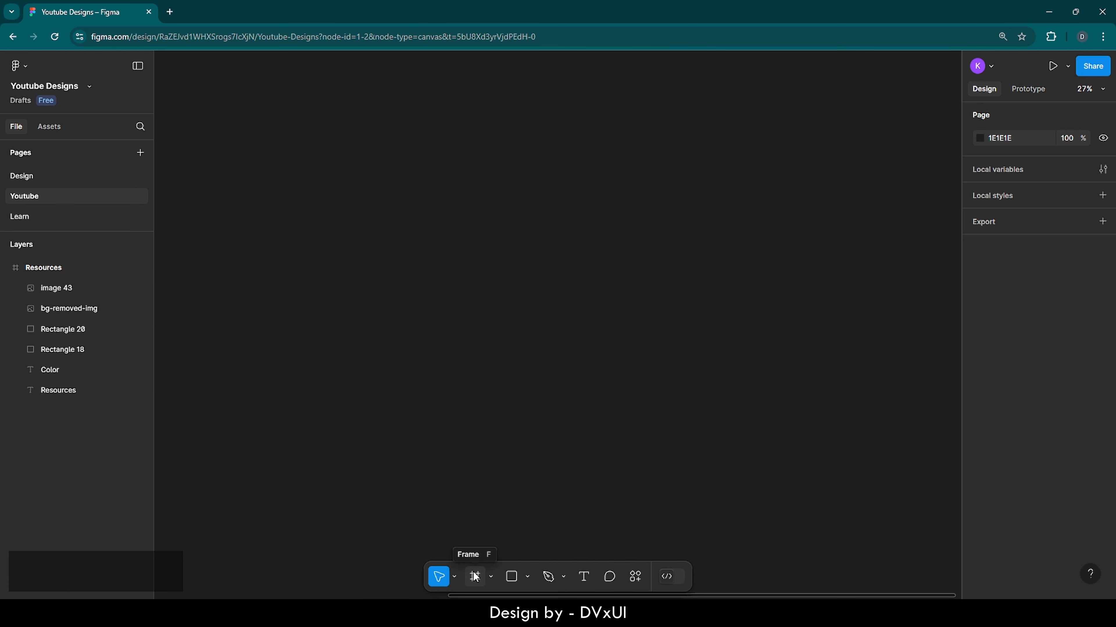
# Step: Create a new frame using the Desktop 1440 × 1024 preset
pyautogui.press('f')
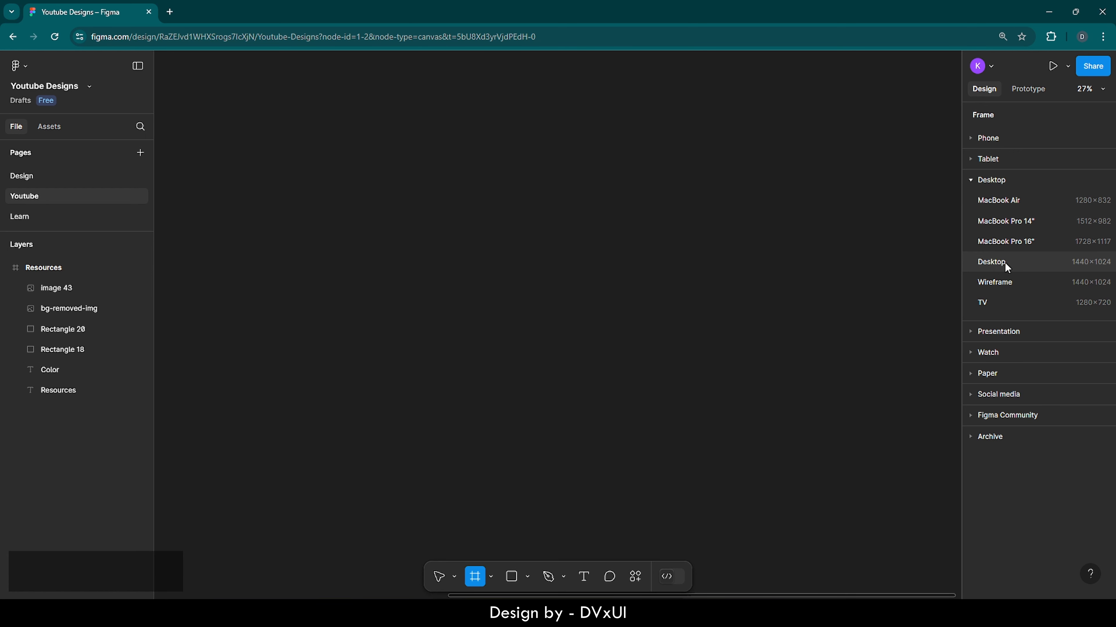
pyautogui.click(992, 262)
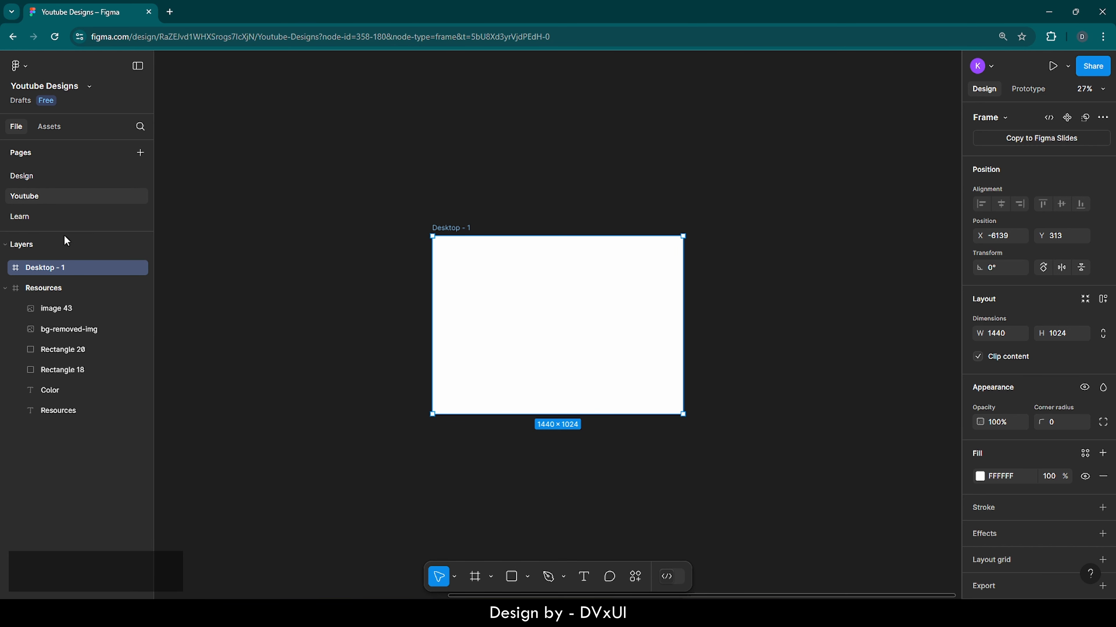
# Step: Fill the Desktop - 1 frame with the light pink D8CCD0 color from the page swatches
pyautogui.doubleClick(16, 268)
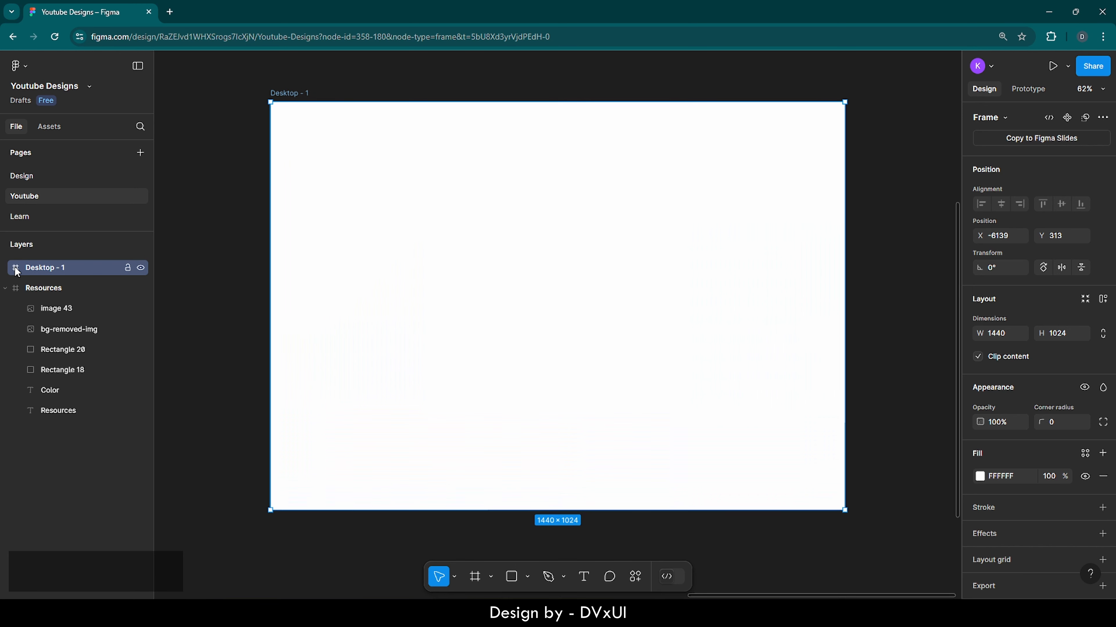
pyautogui.click(217, 258)
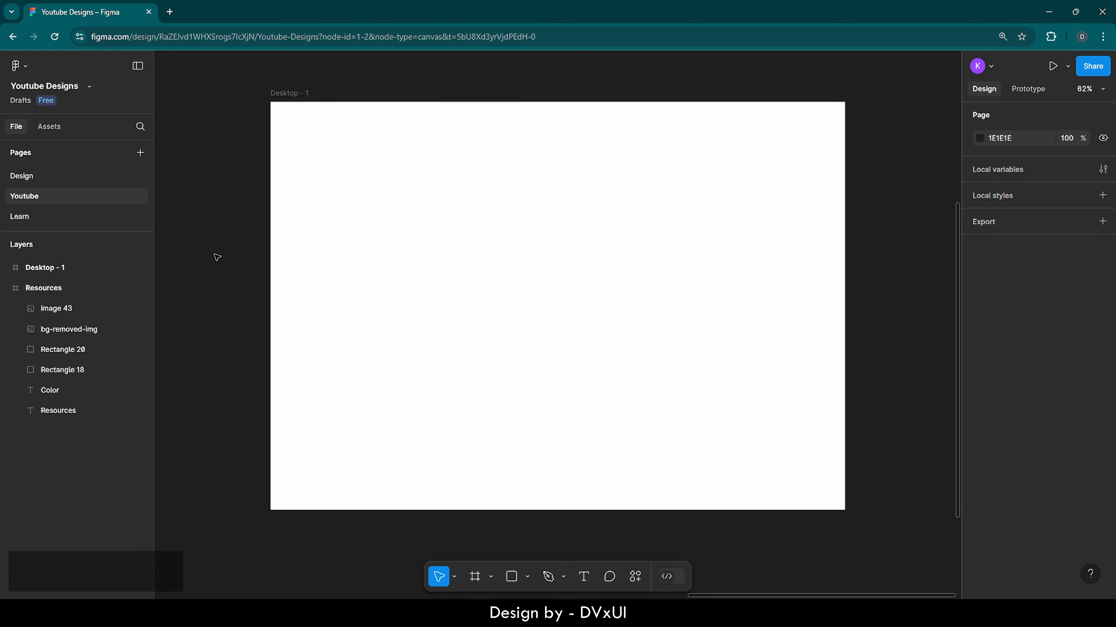
pyautogui.click(298, 94)
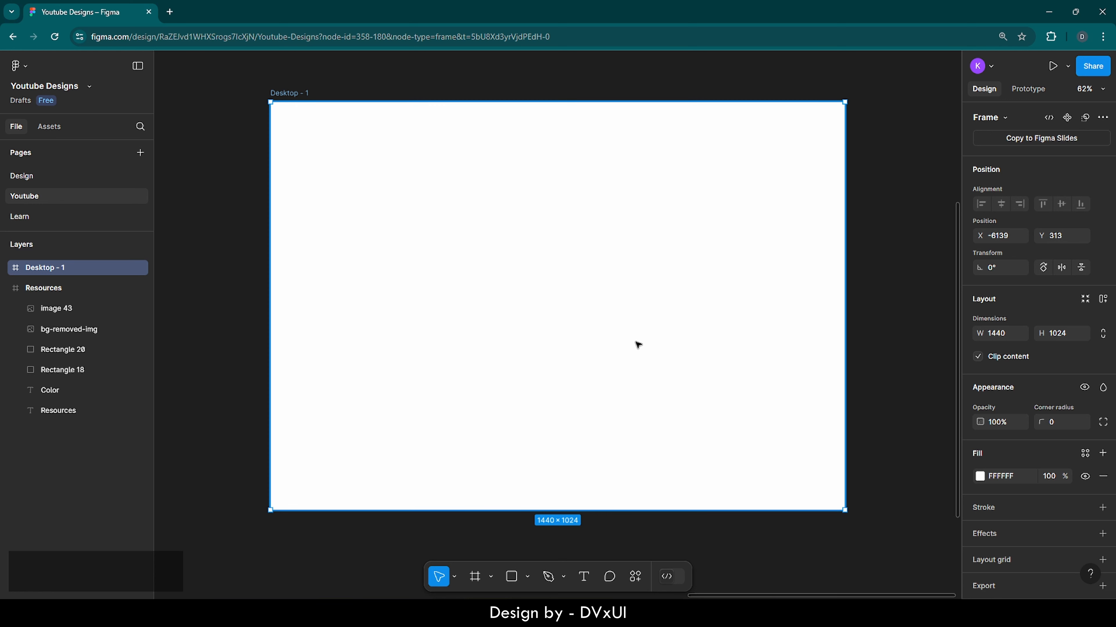
pyautogui.click(980, 476)
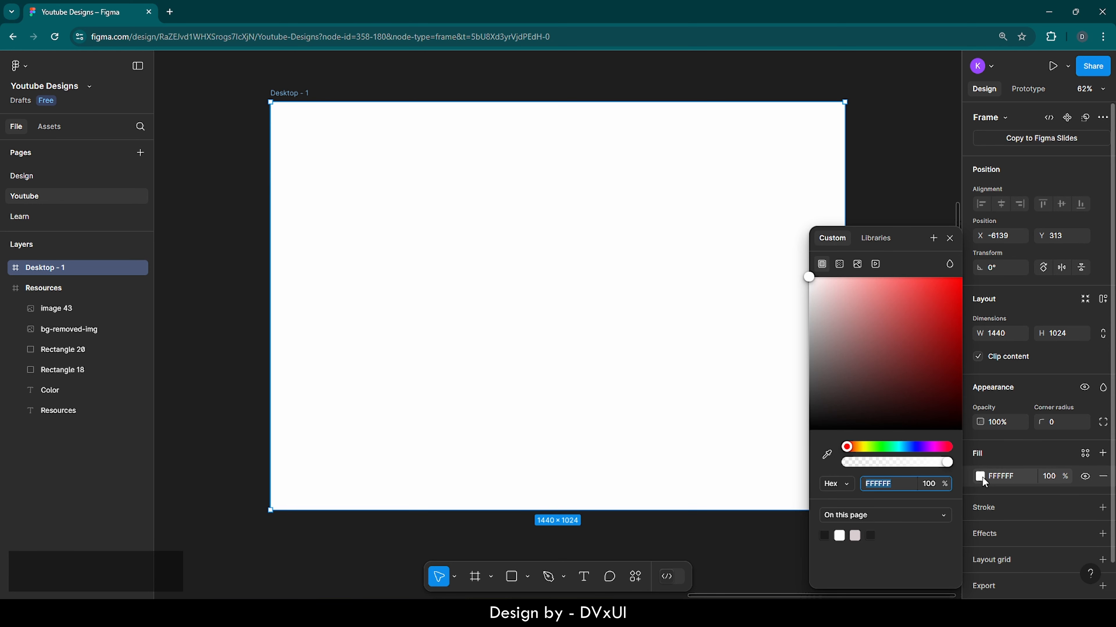
pyautogui.click(855, 535)
pyautogui.click(878, 194)
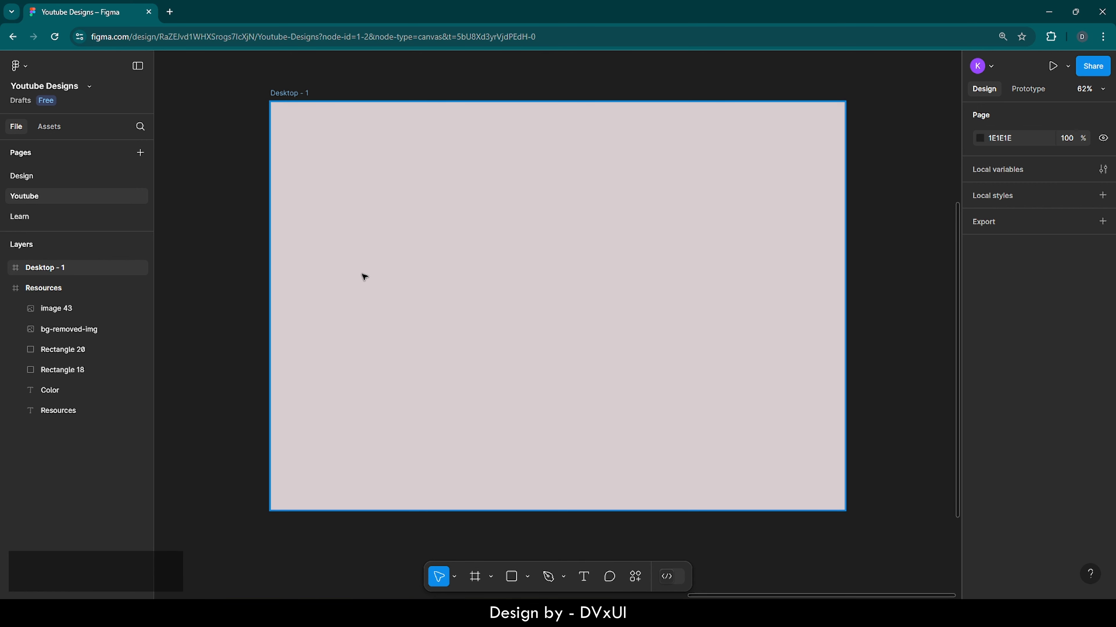
# Step: Copy image 43 from the Resources frame and paste it into the Desktop - 1 frame
pyautogui.click(42, 288)
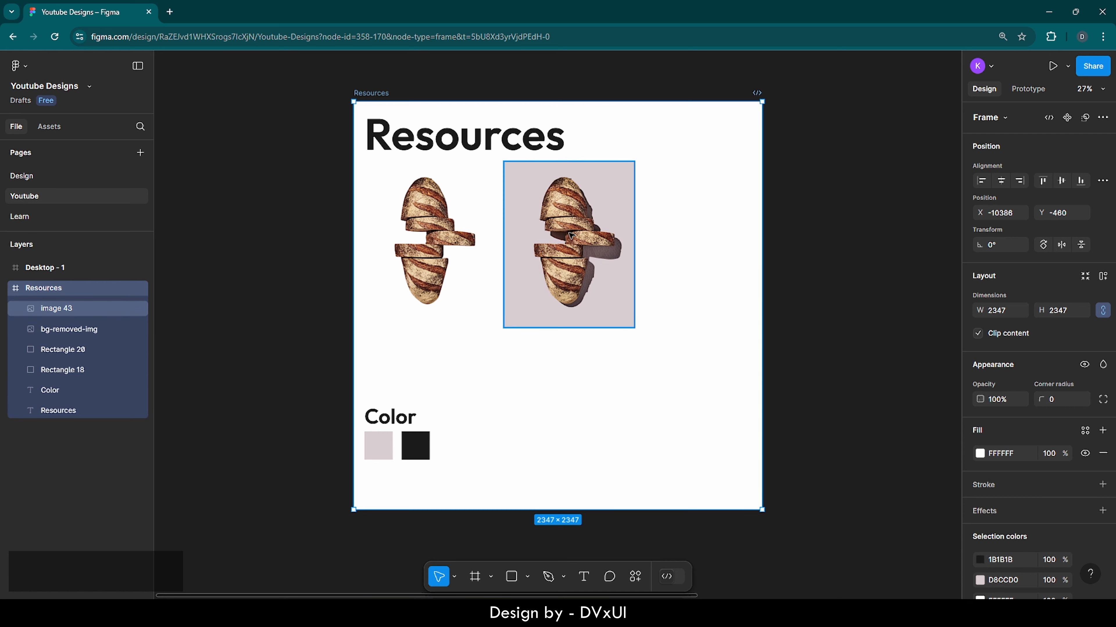
pyautogui.keyDown('ctrl'); pyautogui.click(570, 235); pyautogui.keyUp('ctrl')
pyautogui.hotkey('ctrl', 'c')
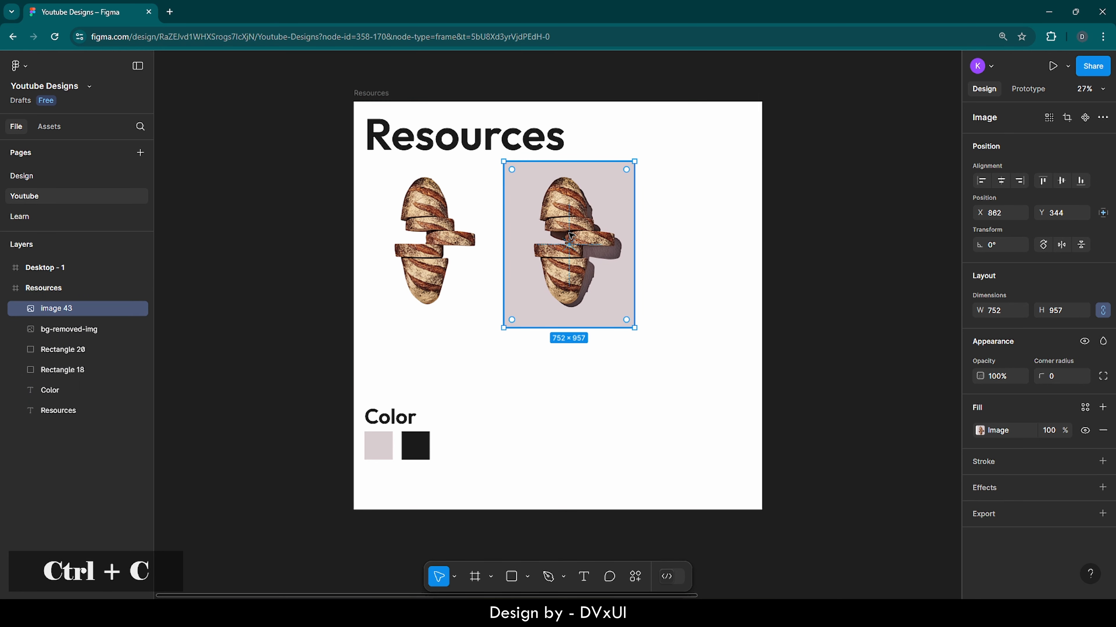
pyautogui.click(22, 268)
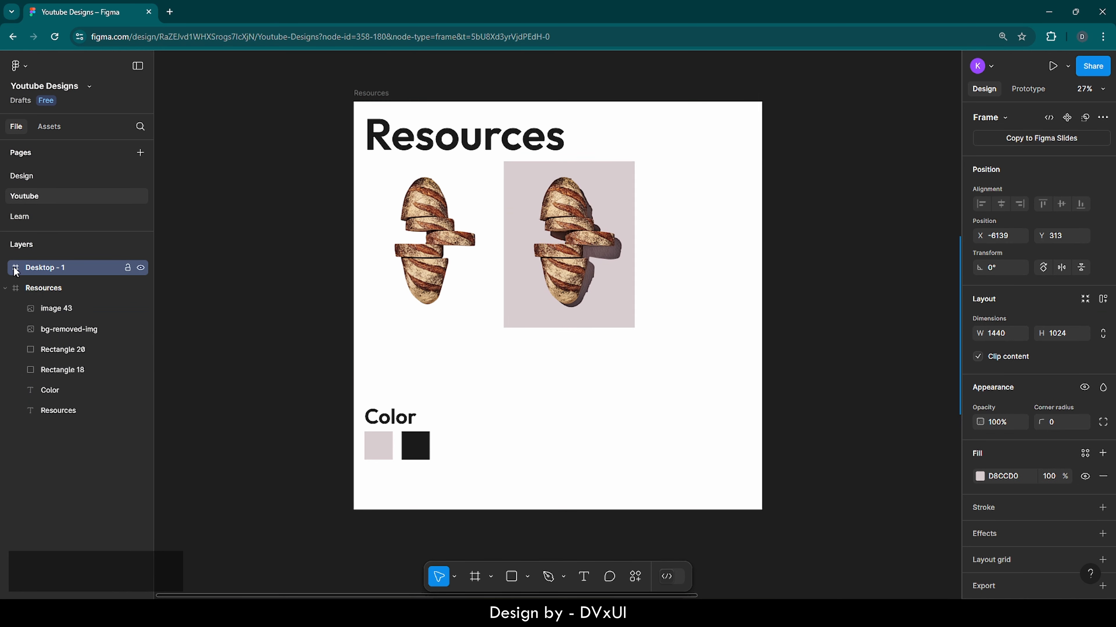
pyautogui.hotkey('ctrl', 'v')
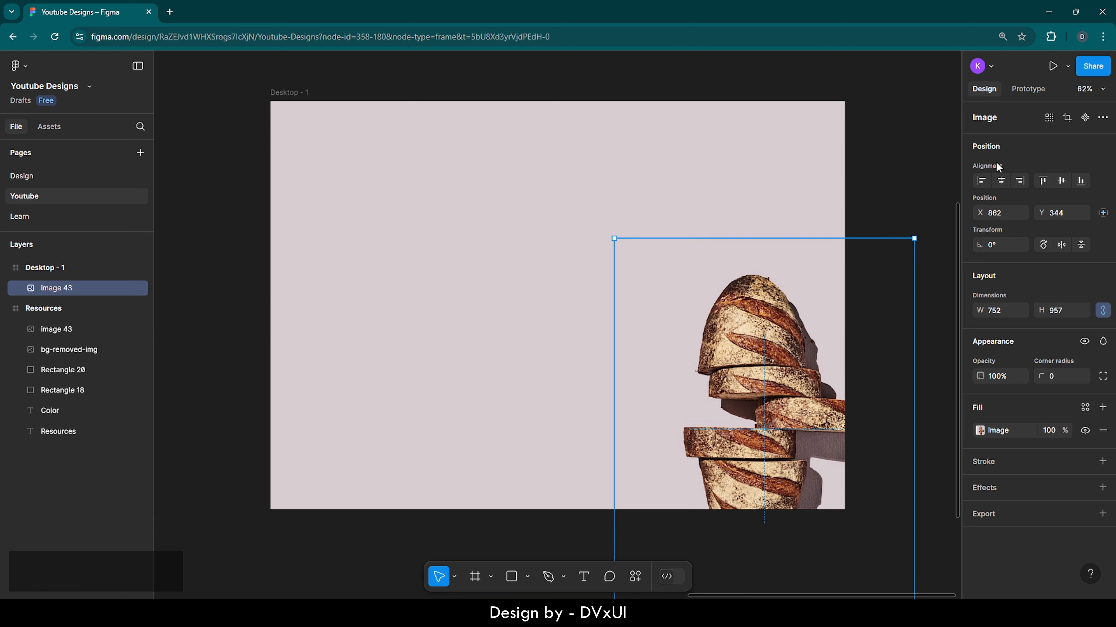
# Step: Center the pasted bread image horizontally and vertically within the frame
pyautogui.click(1000, 182)
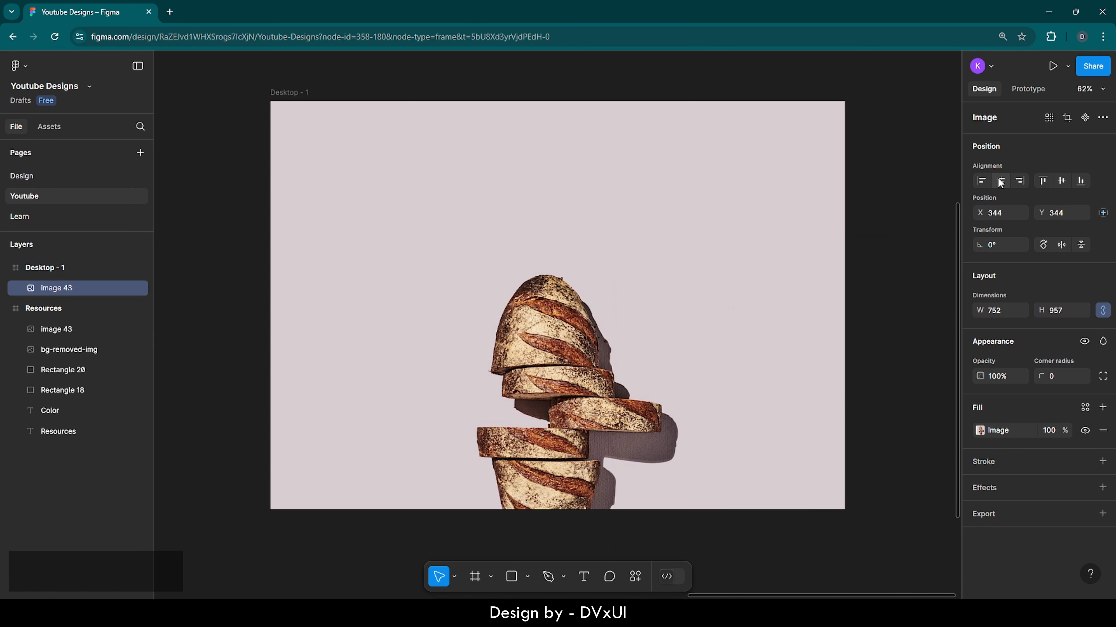
pyautogui.click(1063, 180)
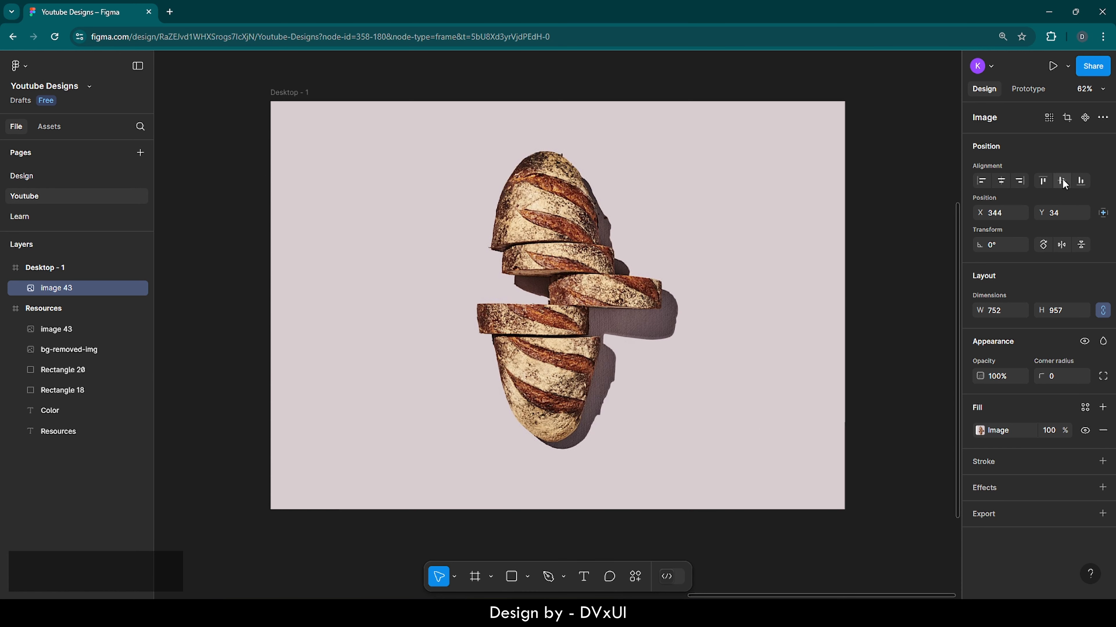
pyautogui.click(845, 290)
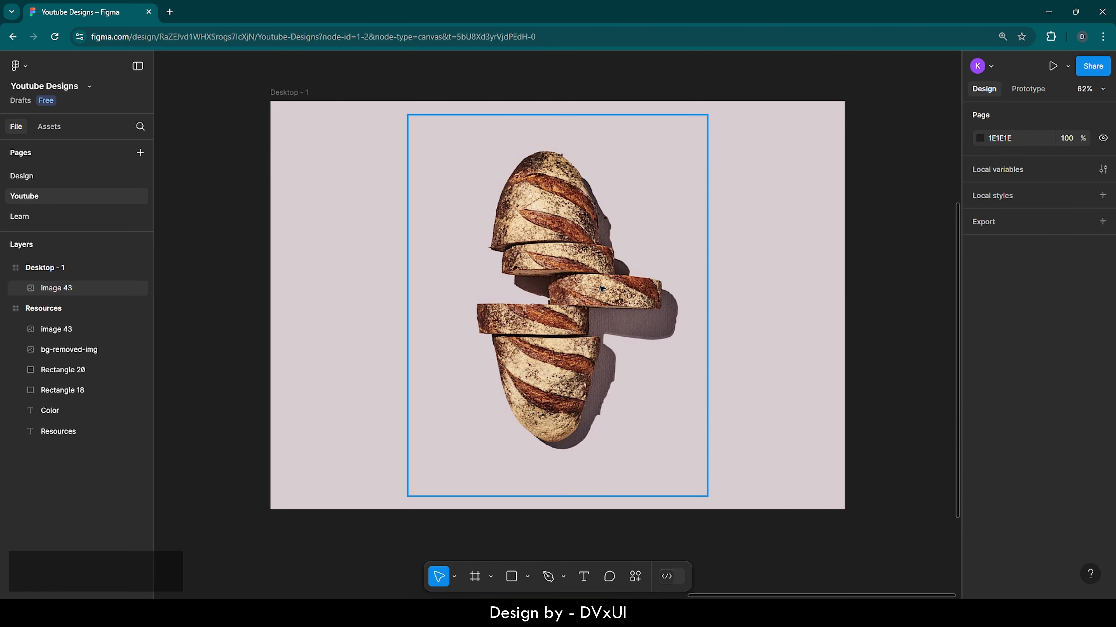
# Step: Move the bread image slightly lower within the frame
pyautogui.click(584, 255)
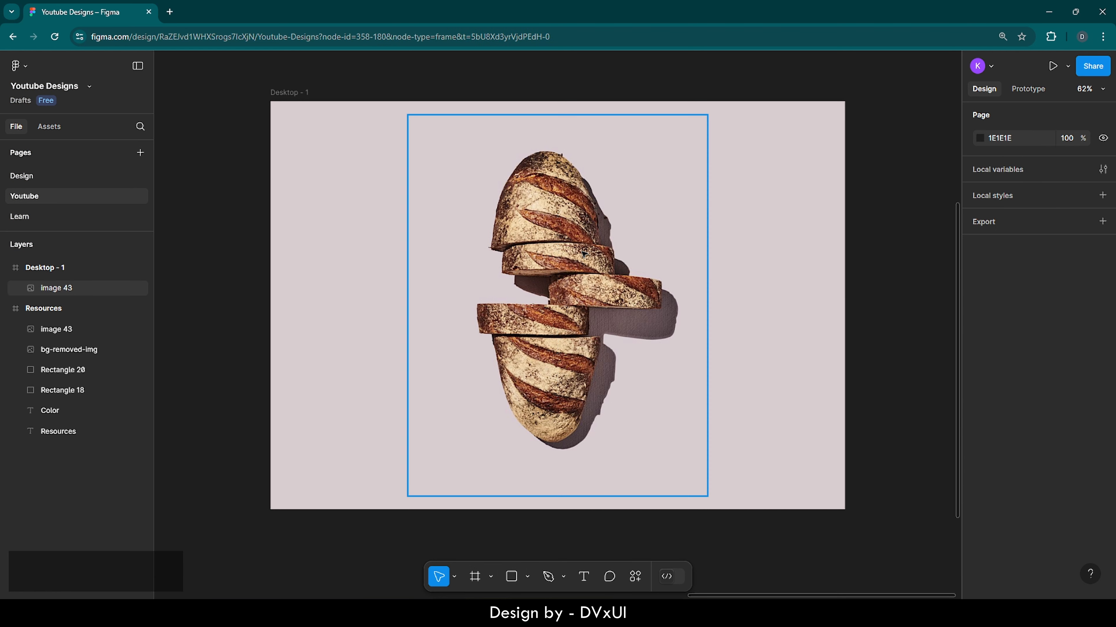
pyautogui.moveTo(583, 256); pyautogui.dragTo(583, 298)
pyautogui.click(733, 237)
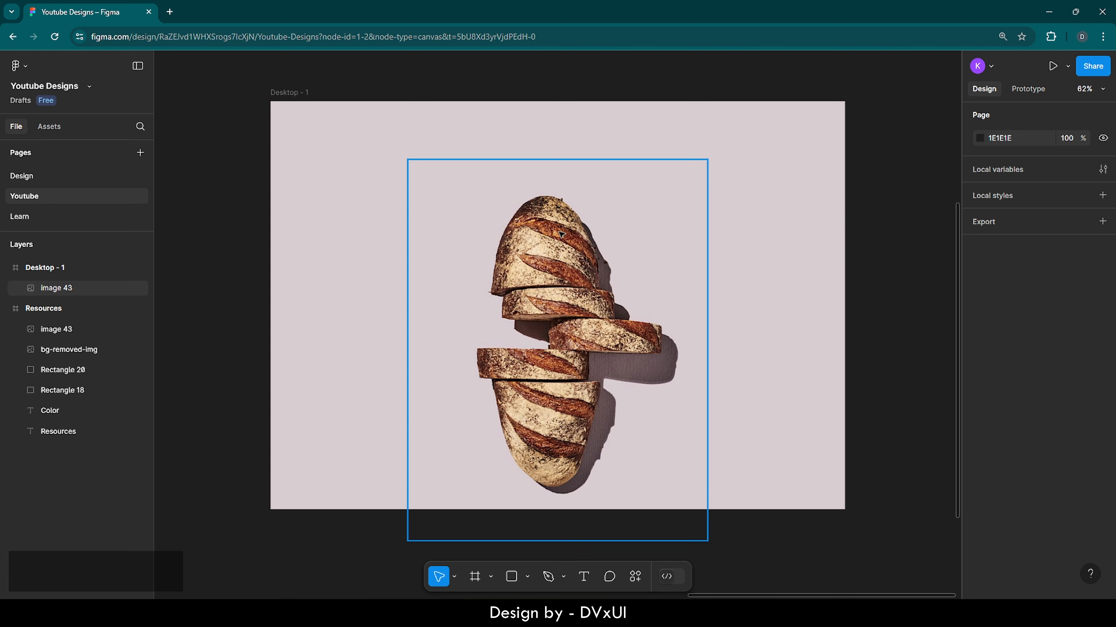
pyautogui.moveTo(555, 270); pyautogui.dragTo(555, 260)
pyautogui.moveTo(555, 259); pyautogui.dragTo(555, 259)
pyautogui.click(778, 317)
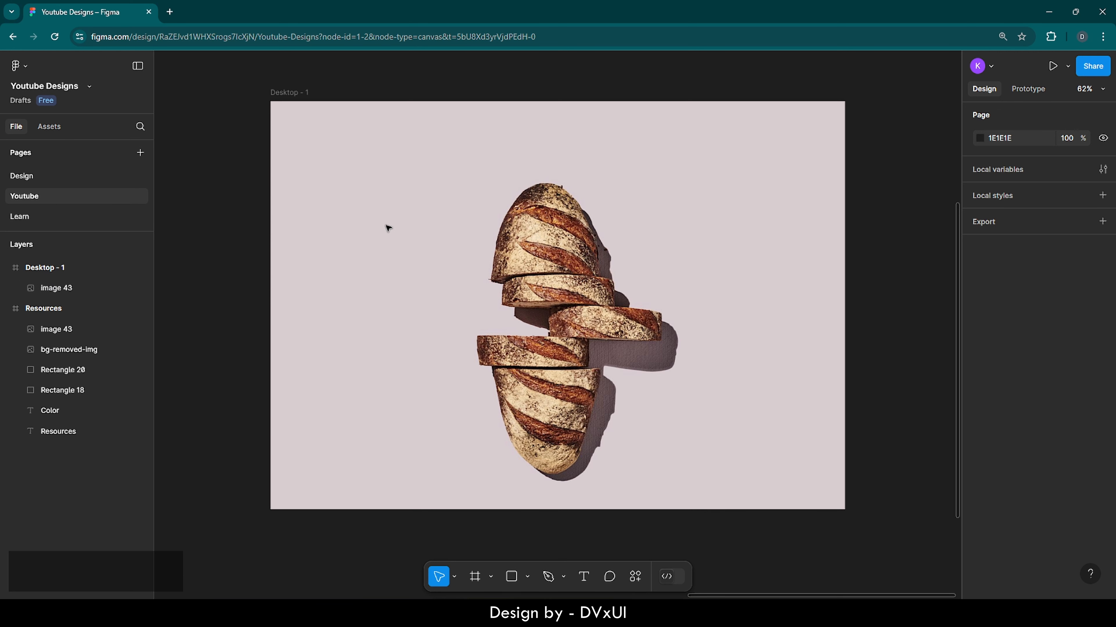
# Step: Add a text layer reading "Sliced" on the frame and set its font size to 200
pyautogui.click(592, 579)
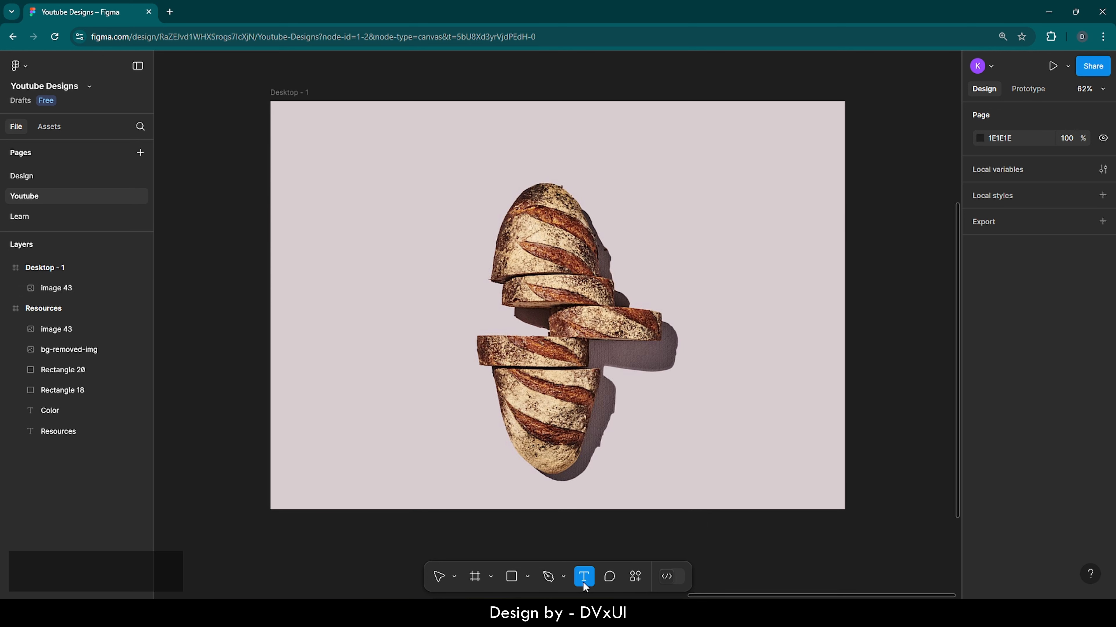
pyautogui.click(374, 236)
pyautogui.write('Sliced')
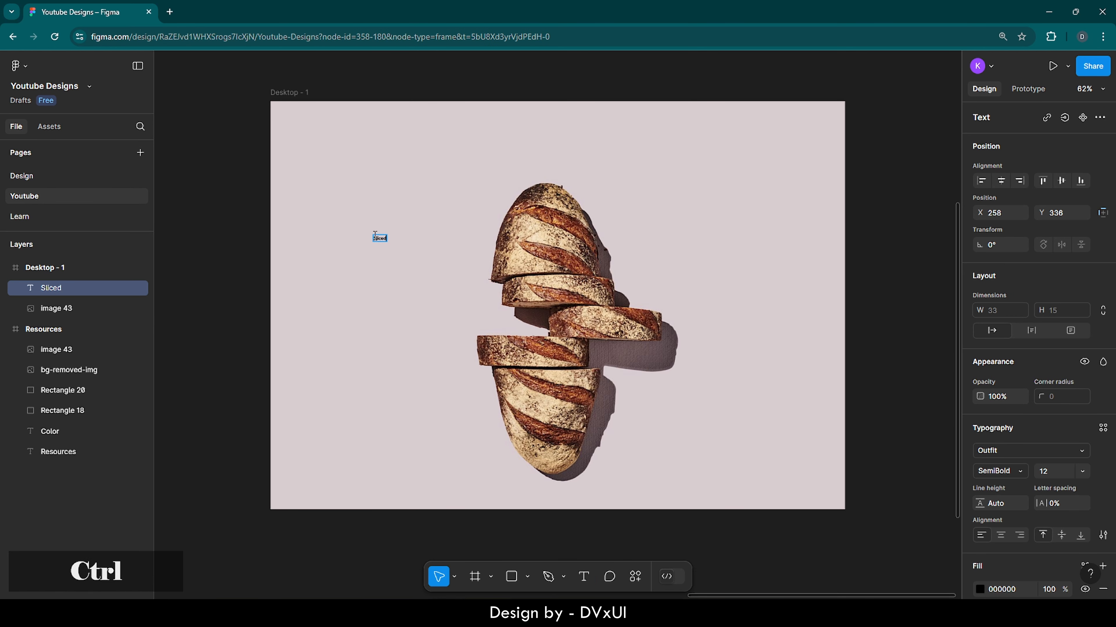
pyautogui.hotkey('ctrl', 'a')
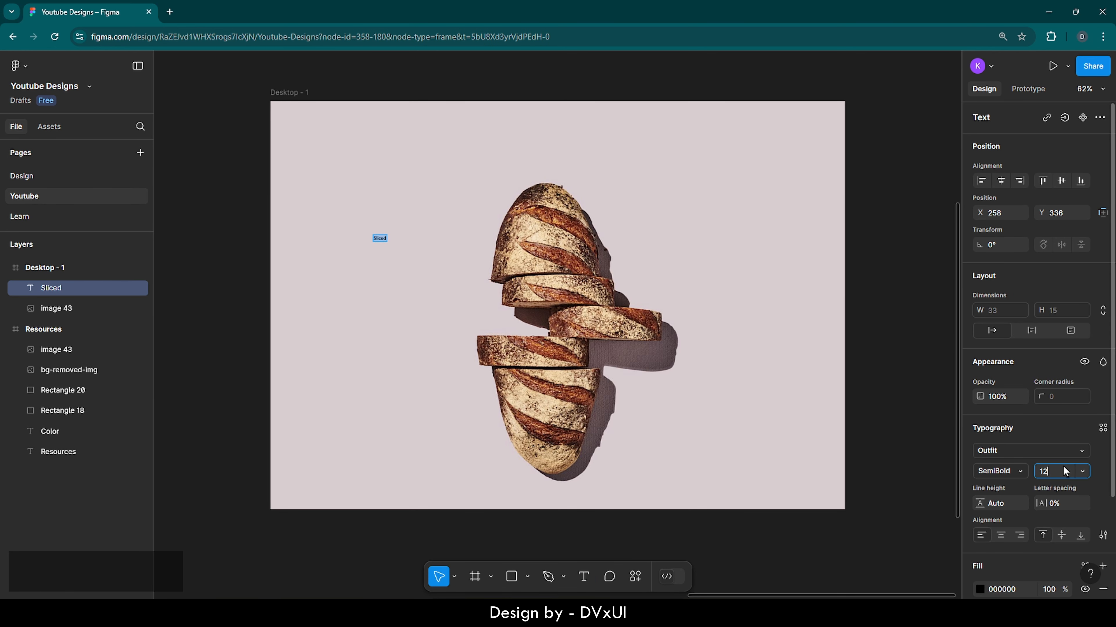
pyautogui.write('200')
pyautogui.press('Return')
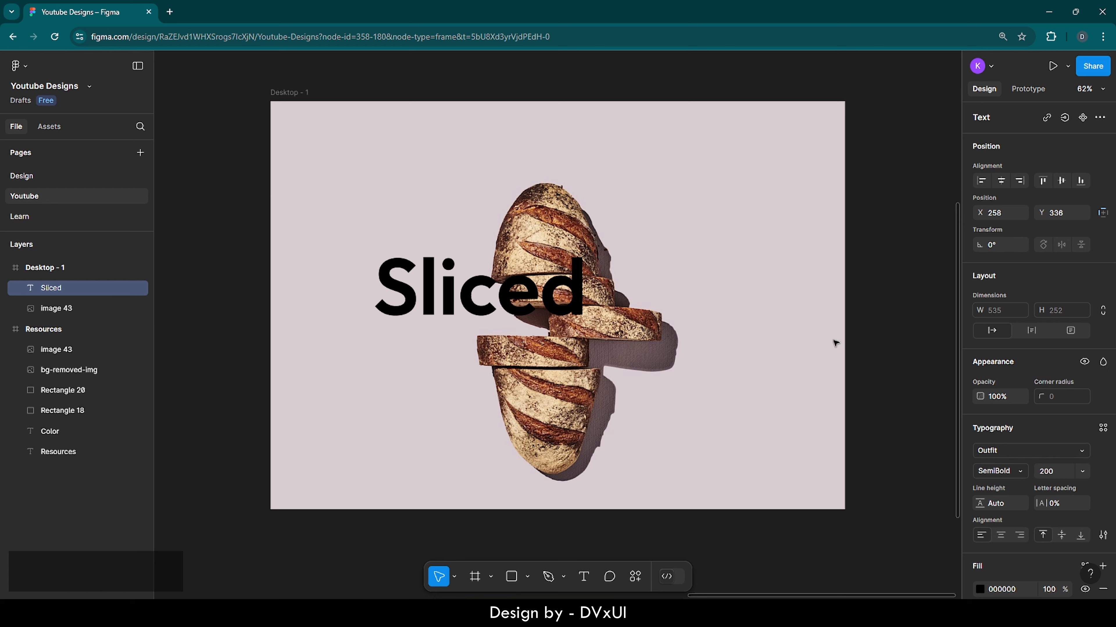
# Step: Try to send the Sliced text behind the bread image, then undo it
pyautogui.moveTo(488, 286); pyautogui.dragTo(536, 237)
pyautogui.rightClick(536, 237)
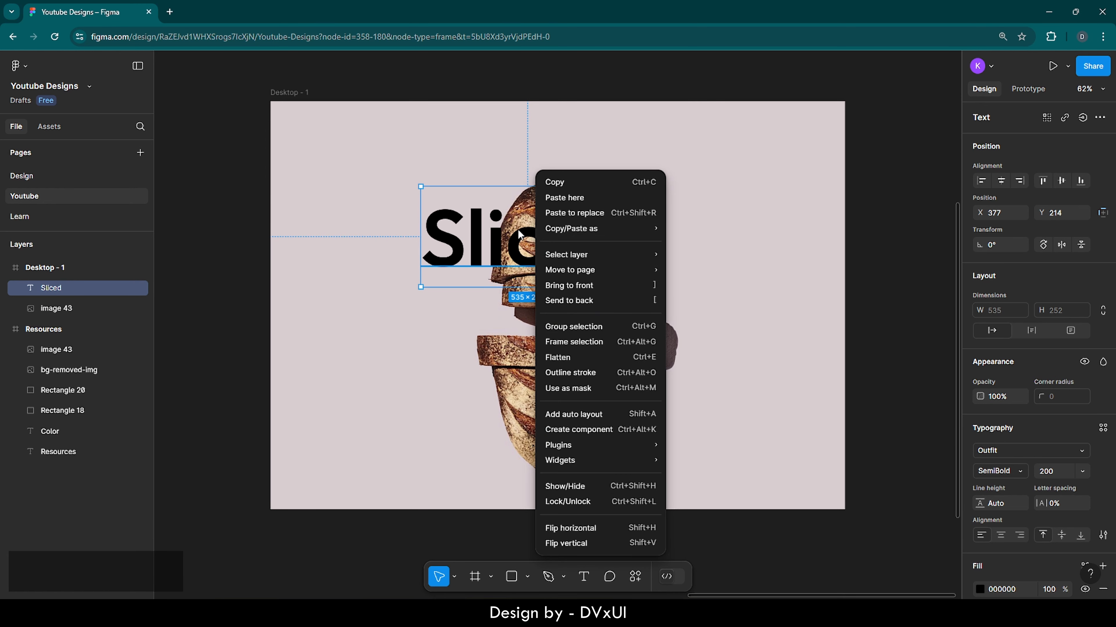
pyautogui.click(571, 301)
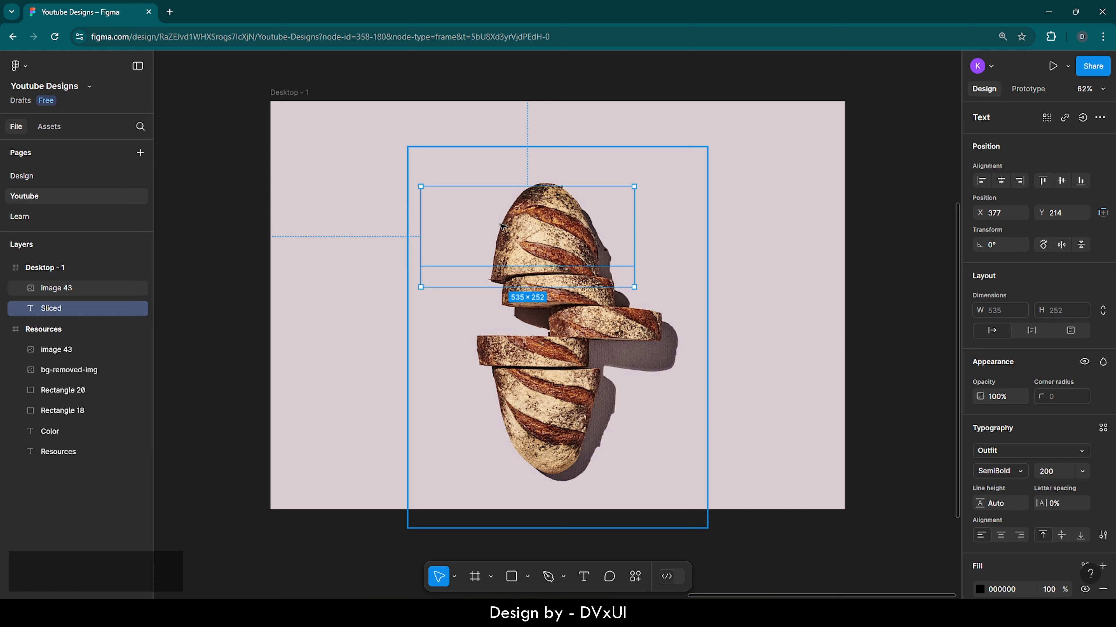
pyautogui.press('ctrl')
pyautogui.hotkey('ctrl', 'z')
# Step: Move the Sliced text to the frame's top-left corner
pyautogui.moveTo(560, 243); pyautogui.dragTo(411, 158)
pyautogui.click(574, 276)
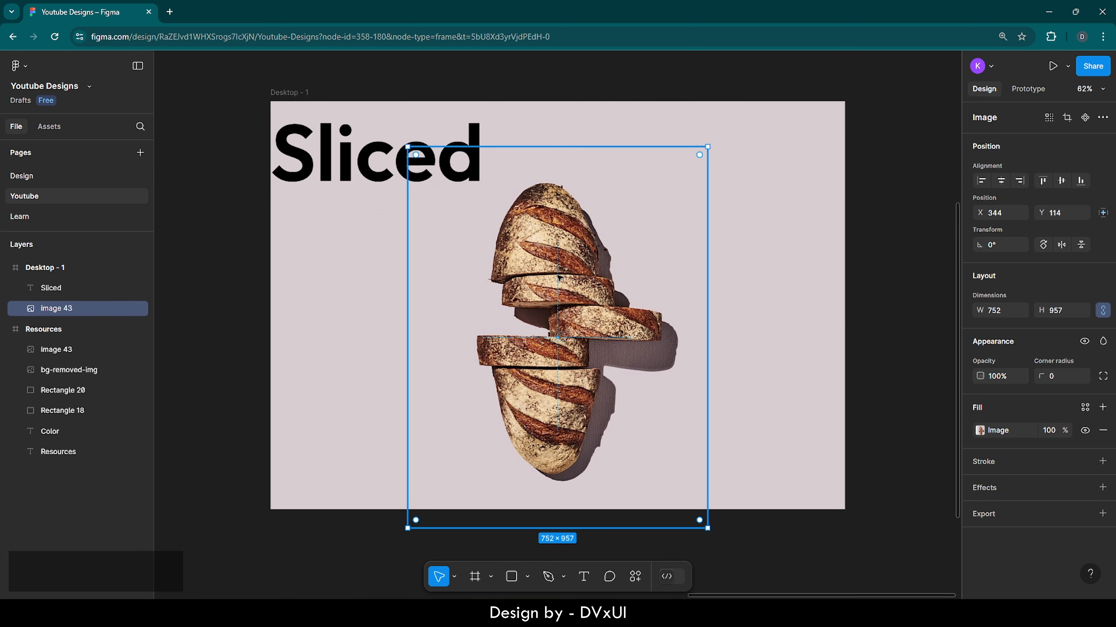
# Step: Copy bg-removed-img from the Resources frame and paste it into the Desktop - 1 frame
pyautogui.click(15, 330)
pyautogui.hotkey('shift', '2')
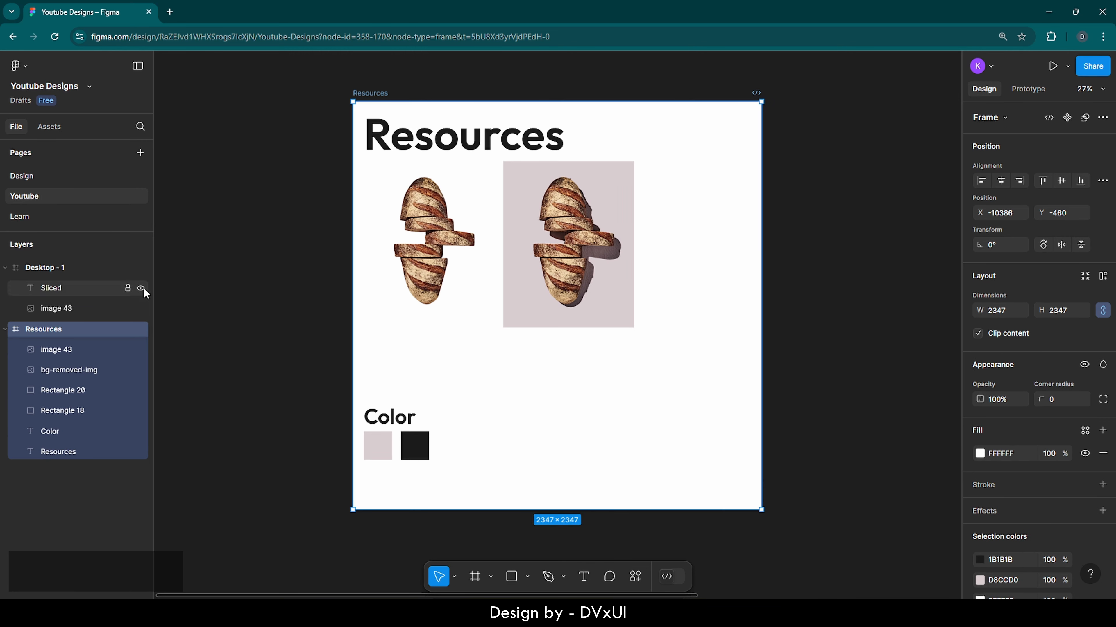
pyautogui.click(426, 264)
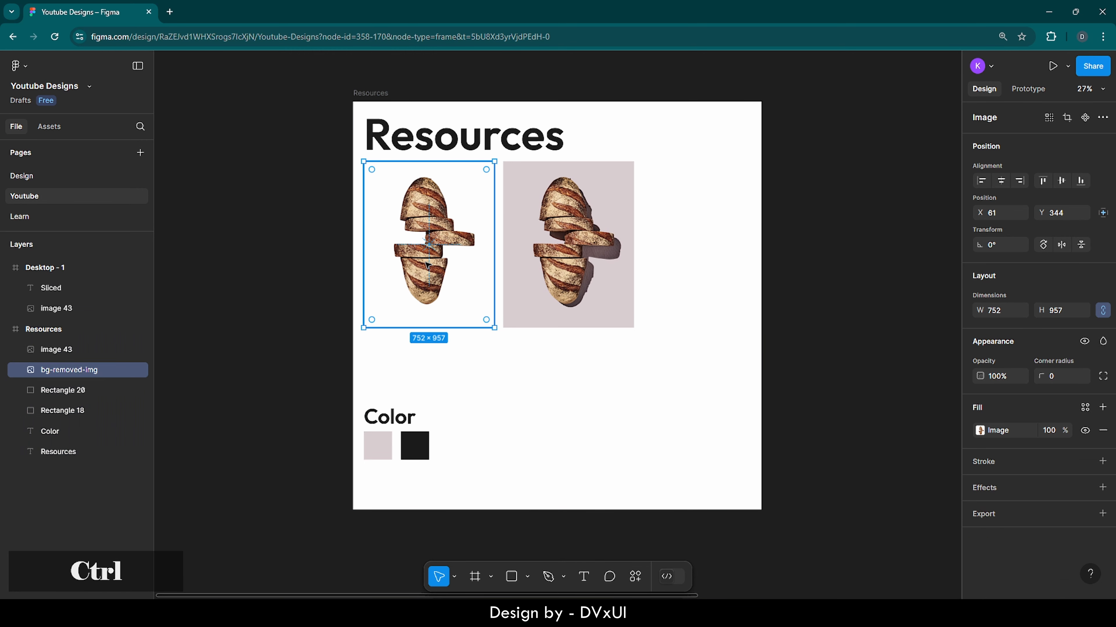
pyautogui.hotkey('ctrl', 'c')
pyautogui.click(15, 269)
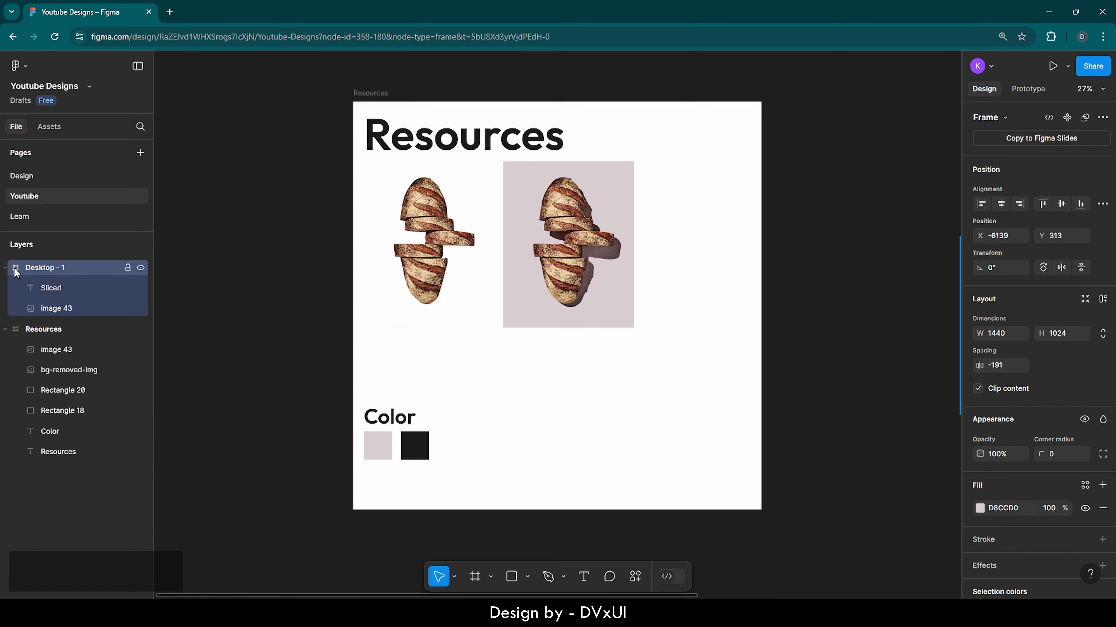
pyautogui.hotkey('shift', '2')
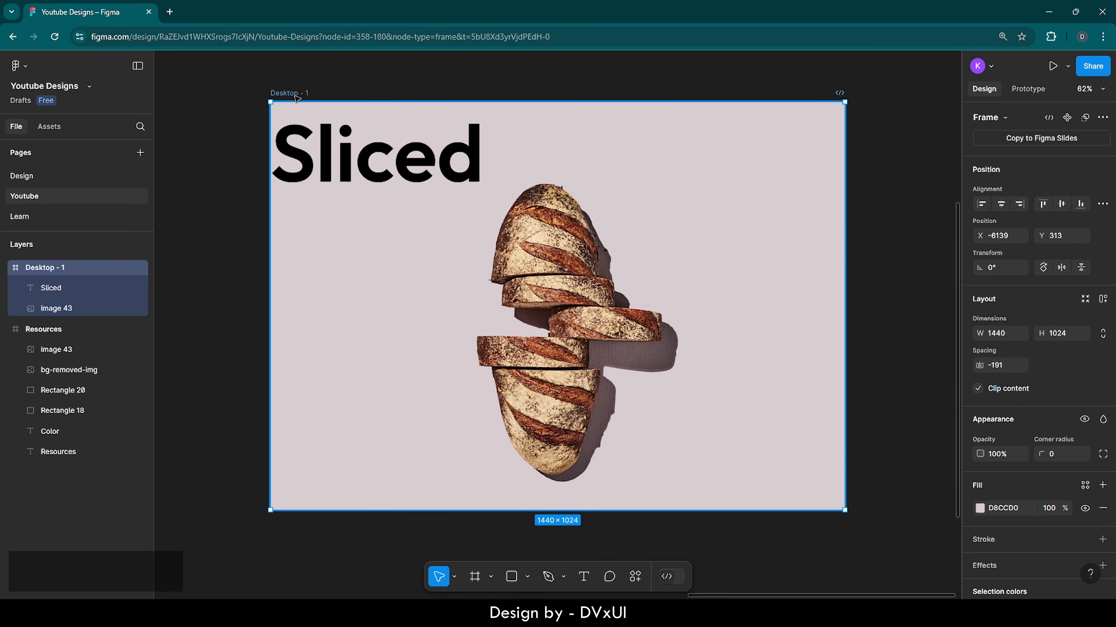
pyautogui.hotkey('ctrl', 'v')
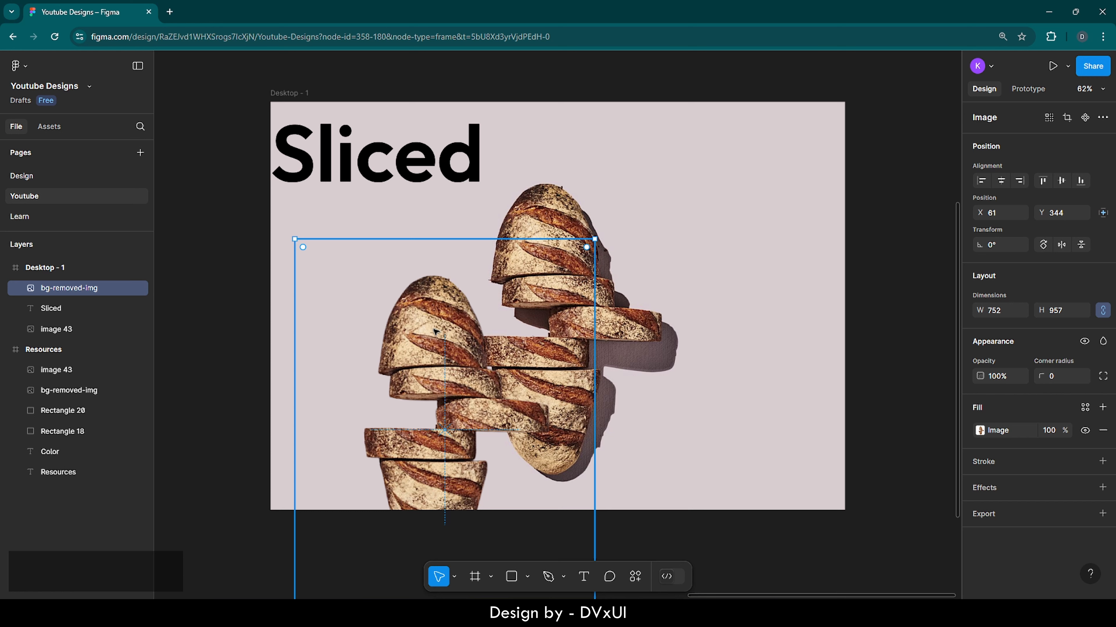
# Step: Align the pasted bg-removed image exactly over image 43, at X 344 and Y 114
pyautogui.click(566, 207)
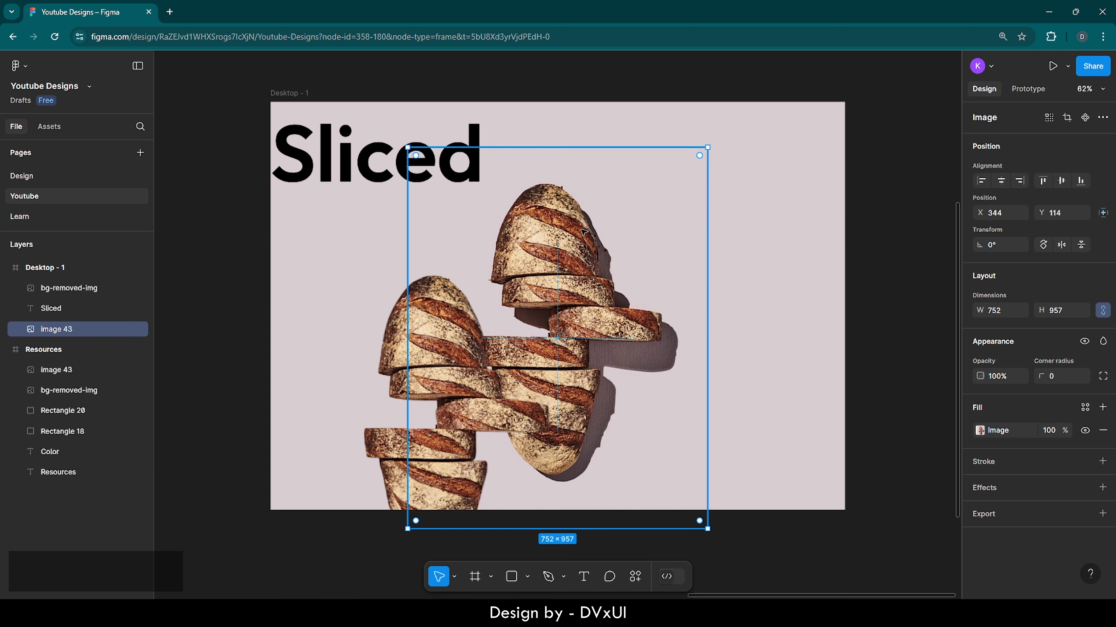
pyautogui.click(402, 351)
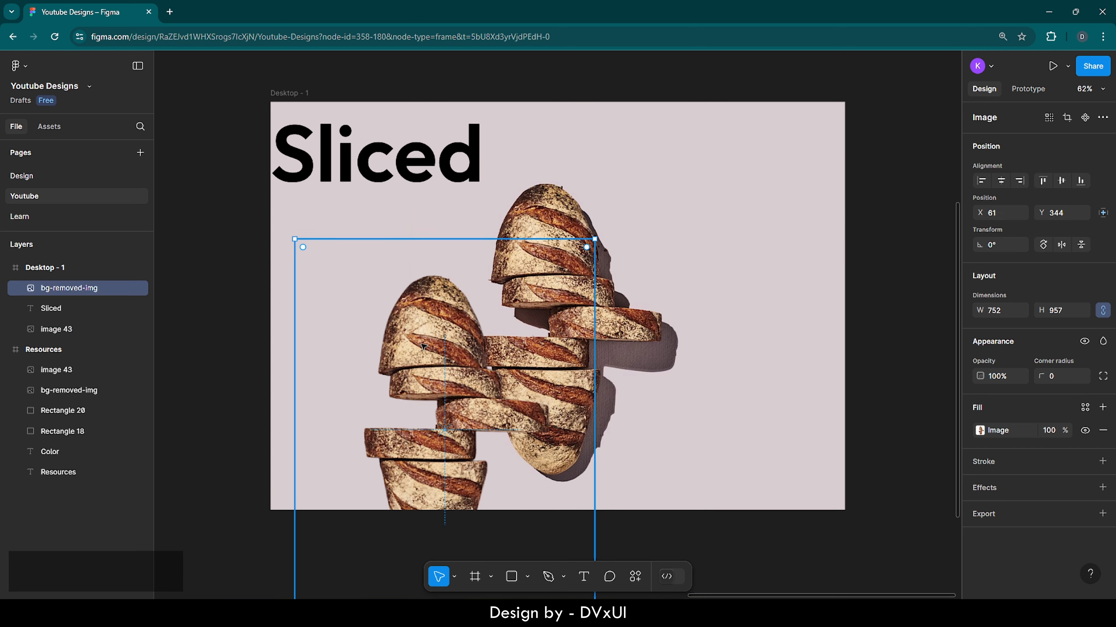
pyautogui.moveTo(422, 347); pyautogui.dragTo(535, 259)
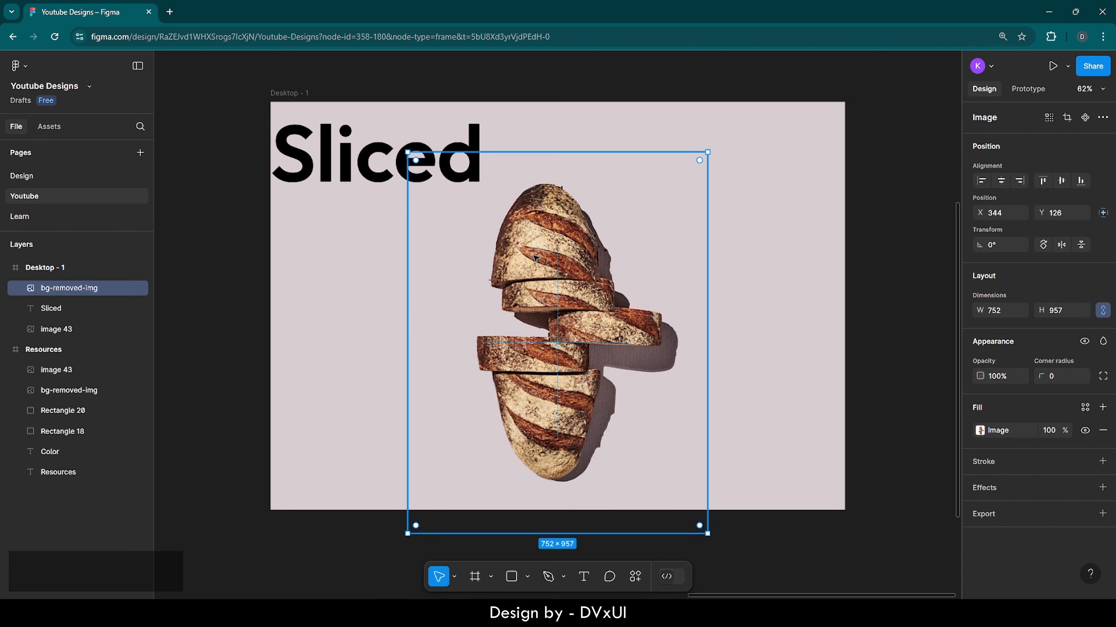
pyautogui.press('Up')
pyautogui.press('Up')
pyautogui.press('Up')
pyautogui.press('Up')
pyautogui.press('Up')
pyautogui.press('Up')
pyautogui.press('Up')
pyautogui.press('Up')
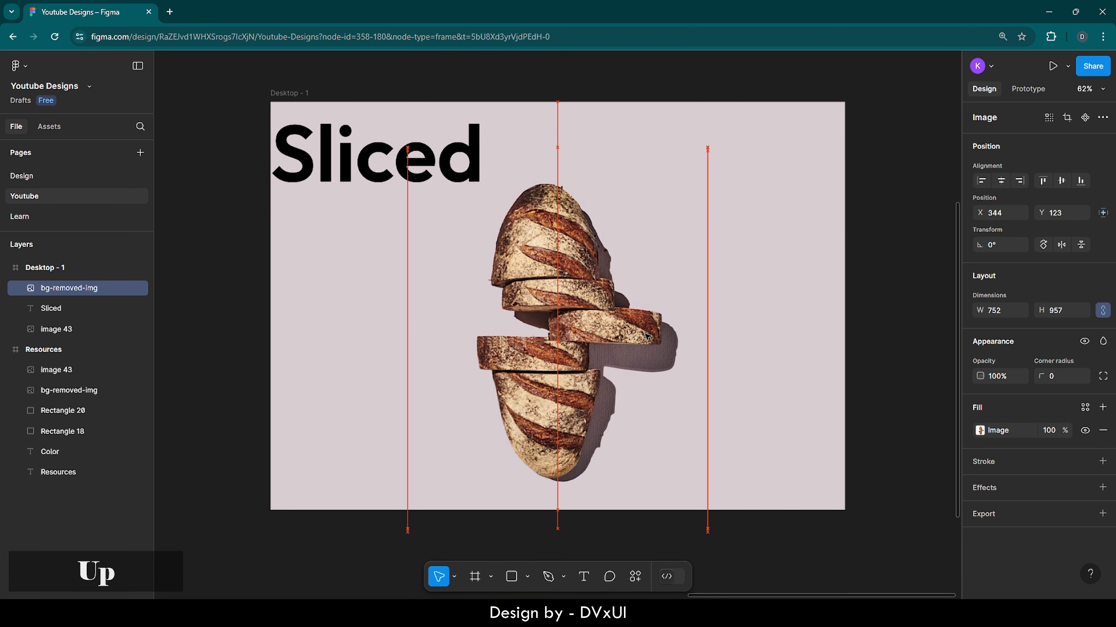
pyautogui.press('Up')
pyautogui.press('Up')
pyautogui.press('Up')
pyautogui.press('Up')
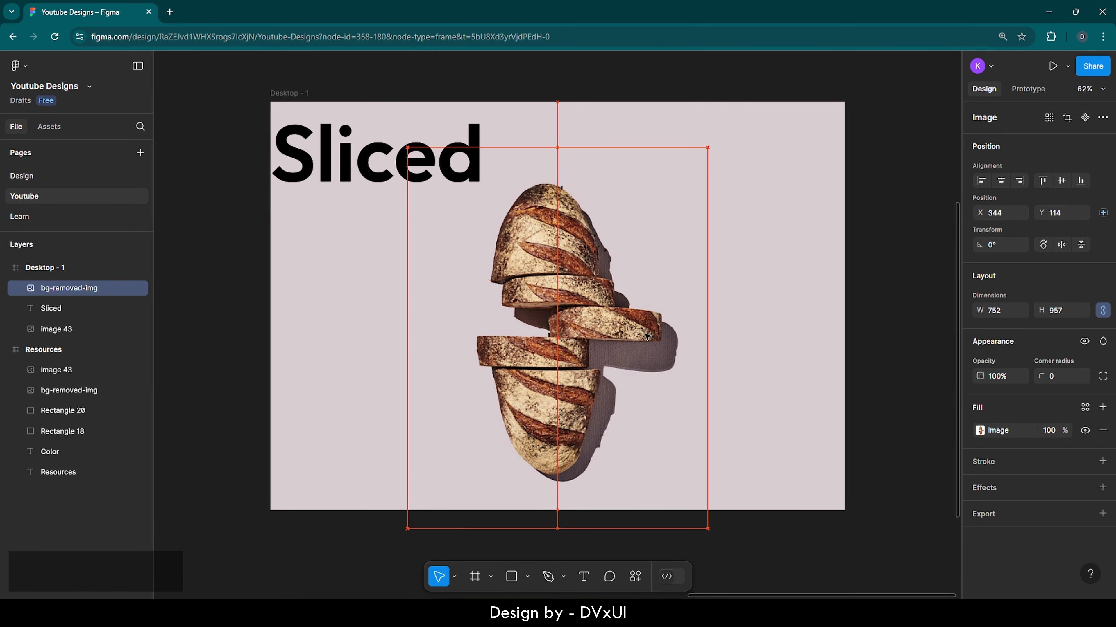
# Step: Delete the Sliced headline text from the frame
pyautogui.click(767, 334)
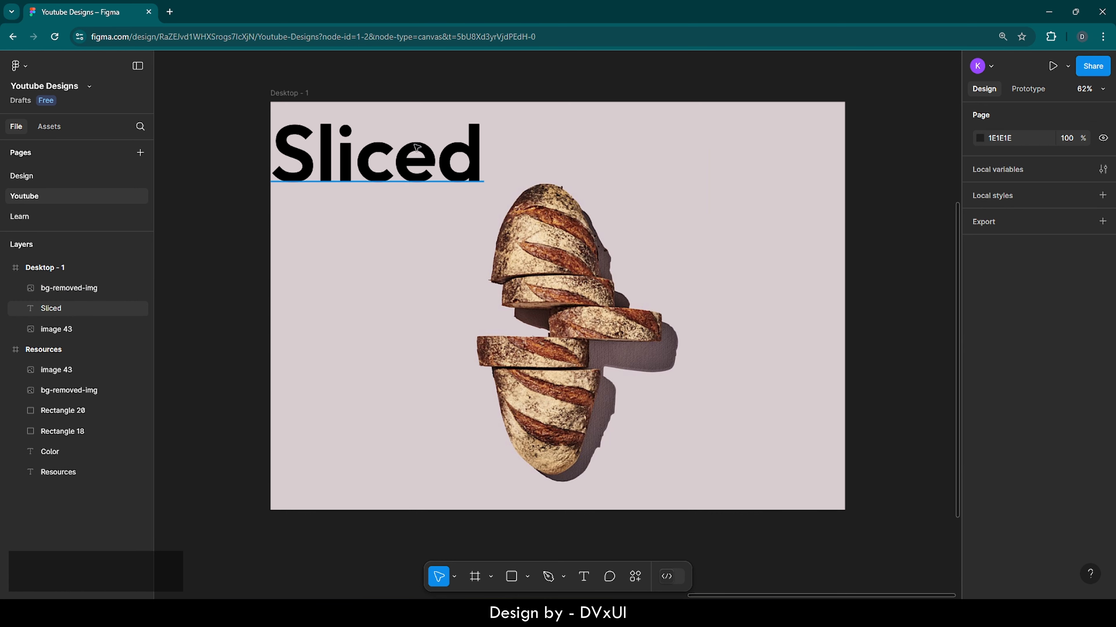
pyautogui.moveTo(380, 150); pyautogui.dragTo(532, 232)
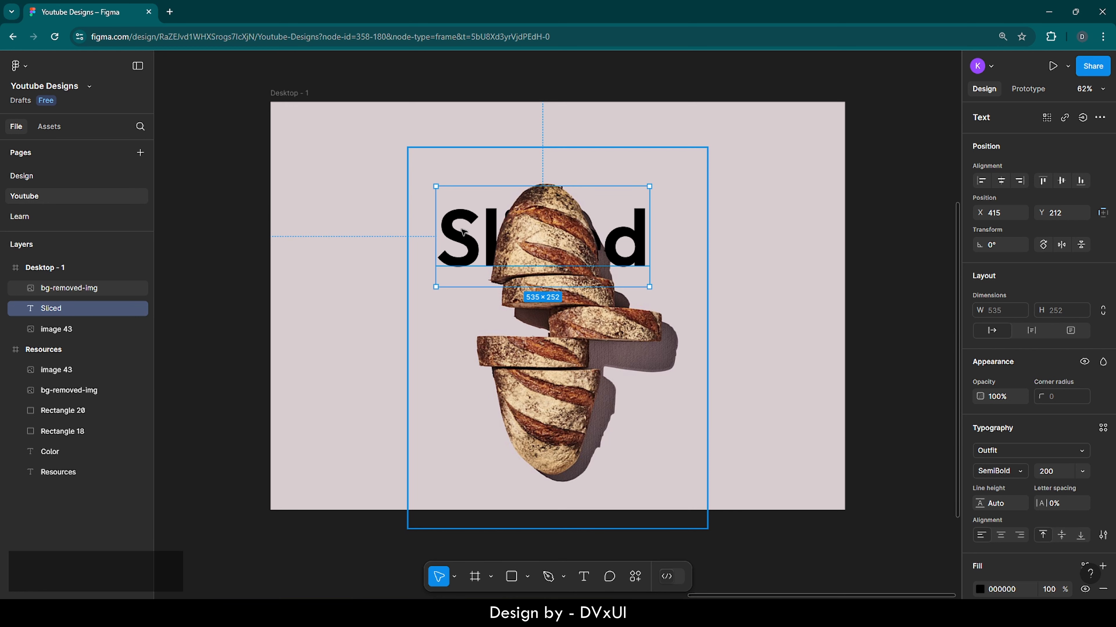
pyautogui.press('Delete')
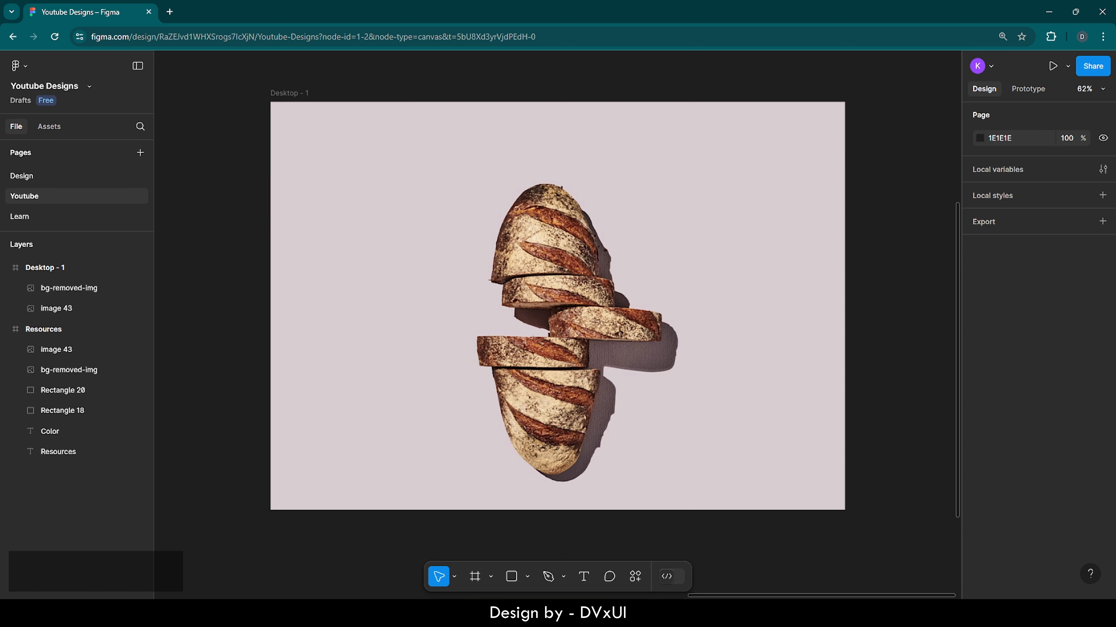
# Step: Add a text layer reading "sliced." near the frame's top-left corner
pyautogui.click(584, 576)
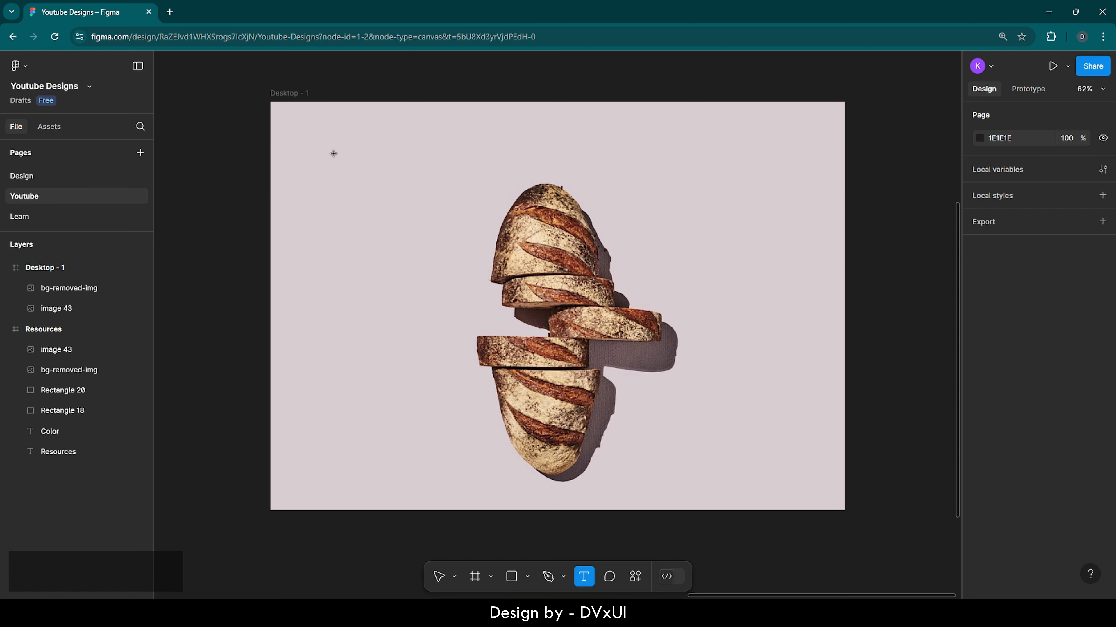
pyautogui.click(295, 143)
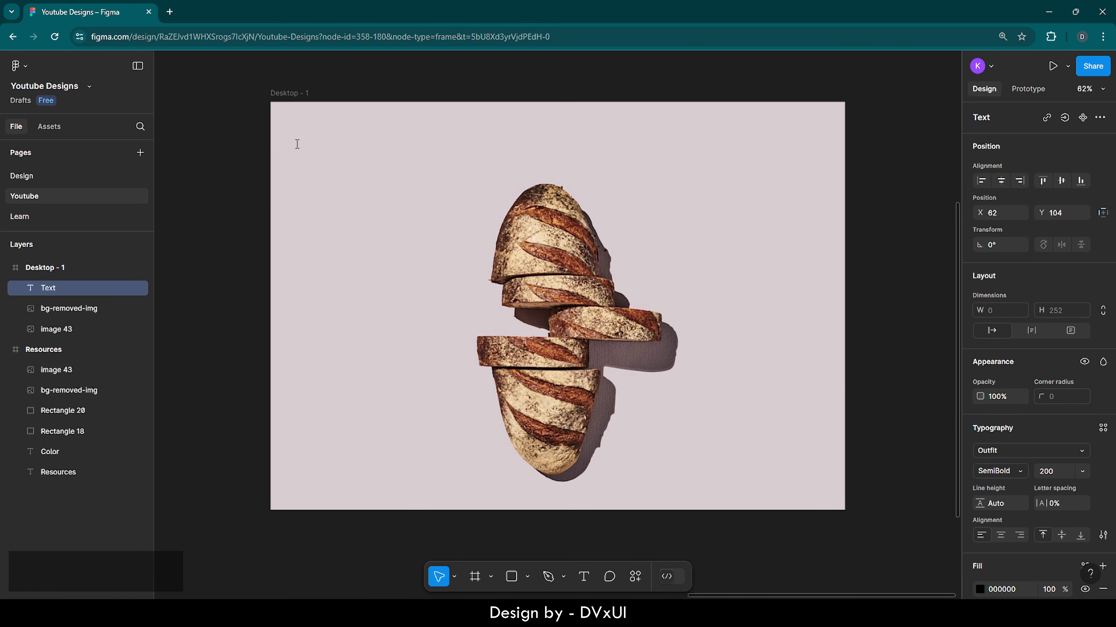
pyautogui.write('sliced.')
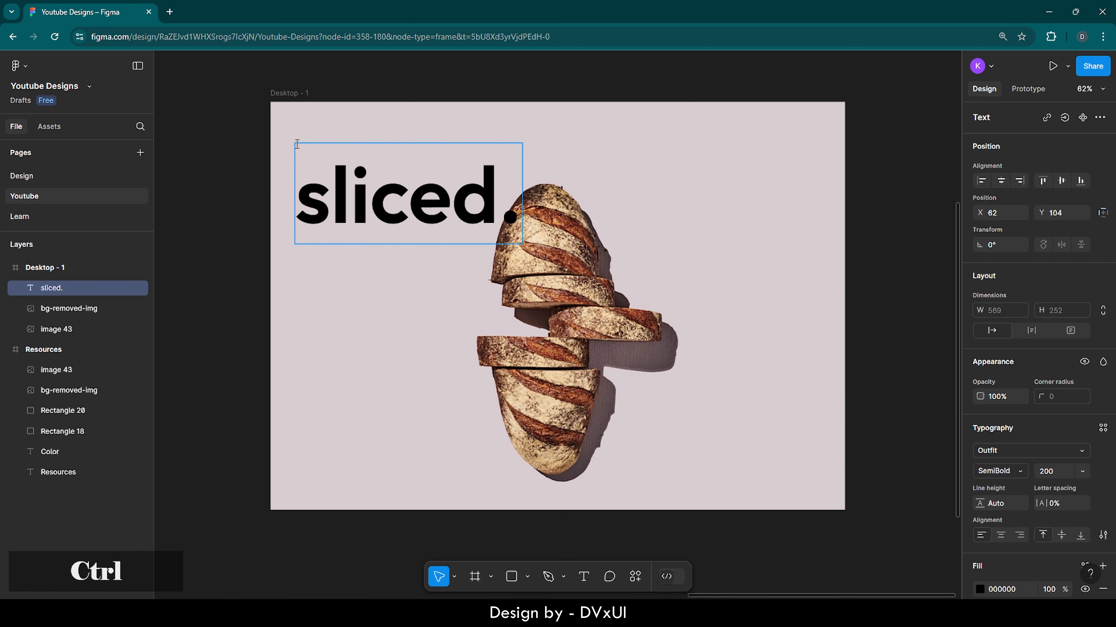
# Step: Set the sliced. text's font size to 32
pyautogui.hotkey('ctrl', 'a')
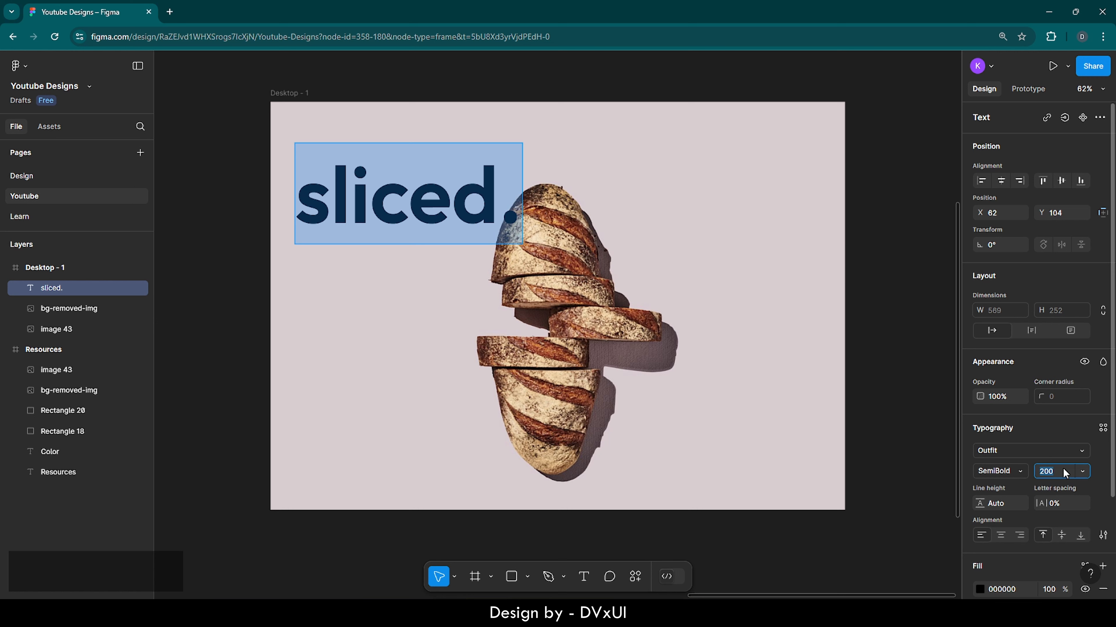
pyautogui.press('BackSpace')
pyautogui.write('32')
pyautogui.press('Return')
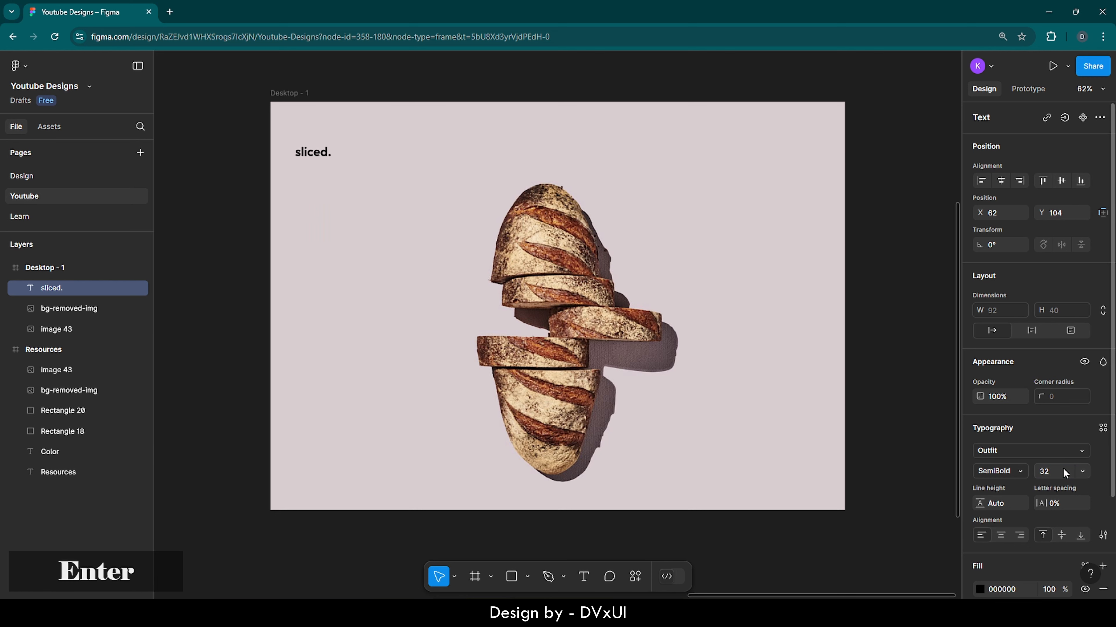
# Step: Set the sliced. text weight to Medium and move it nearer the frame's top-left corner
pyautogui.click(1010, 470)
pyautogui.click(1009, 457)
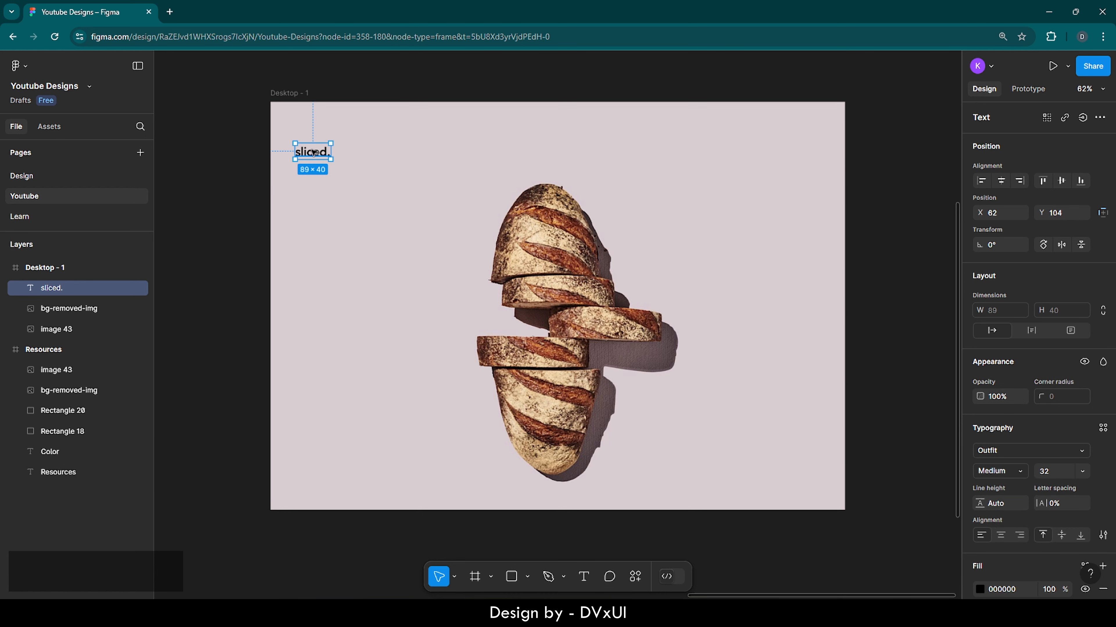
pyautogui.moveTo(312, 152); pyautogui.dragTo(305, 124)
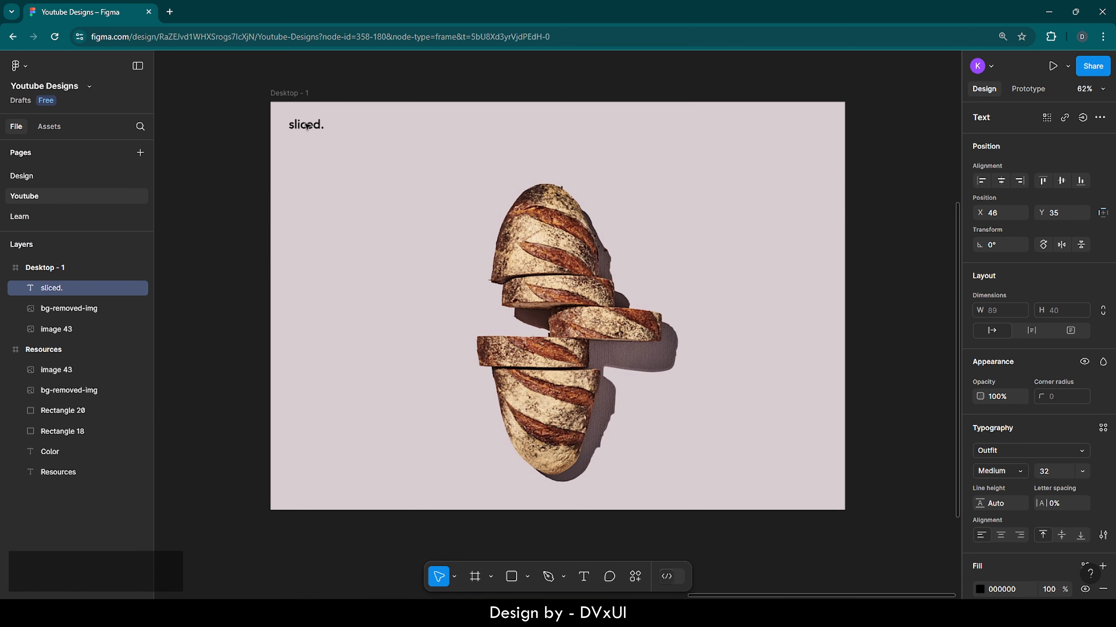
pyautogui.click(384, 144)
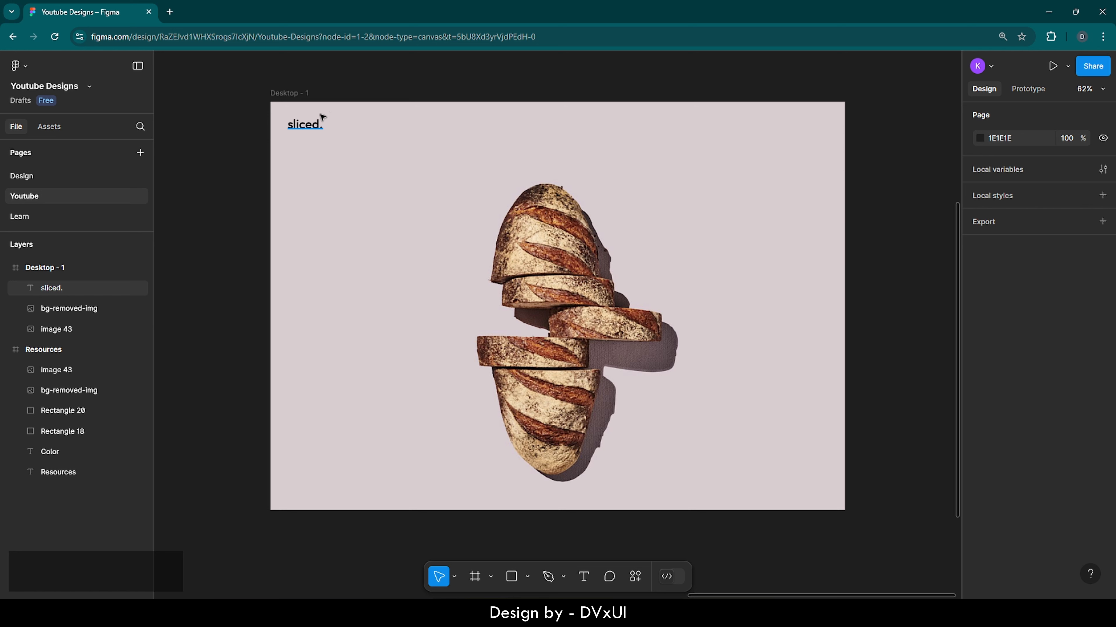
# Step: Add a layout grid to the Desktop - 1 frame
pyautogui.click(300, 99)
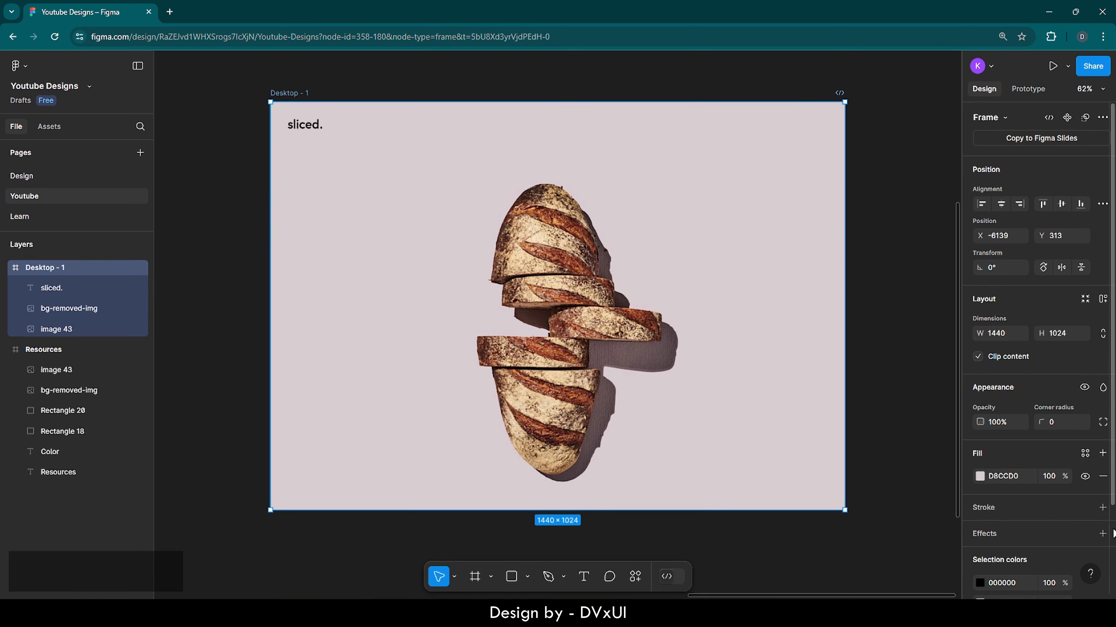
pyautogui.scroll(-3, 1112, 533)
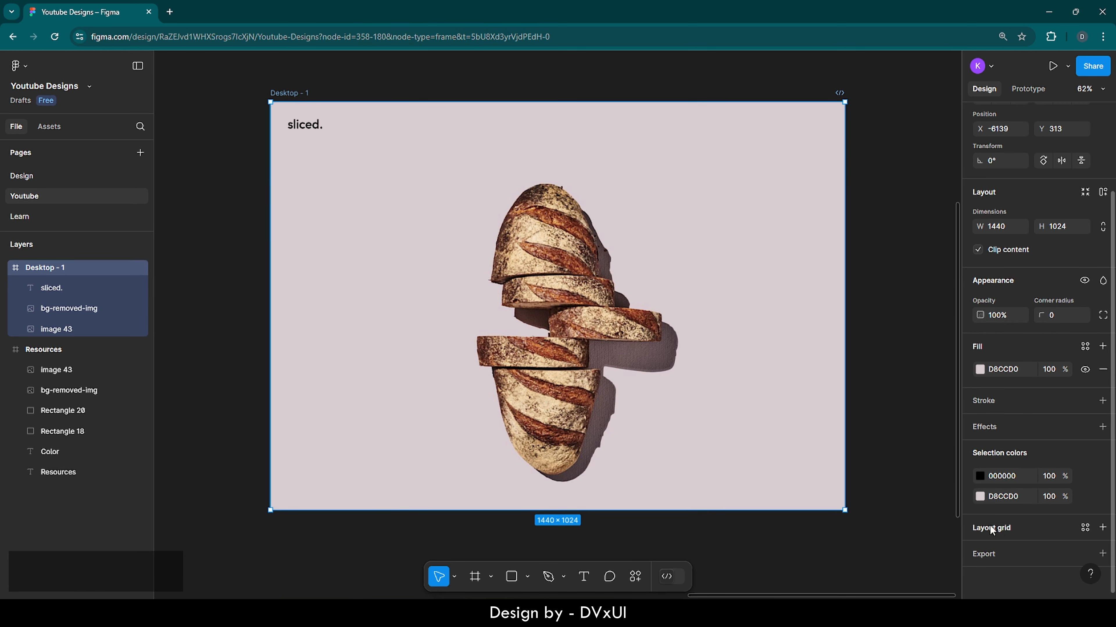
pyautogui.click(1005, 529)
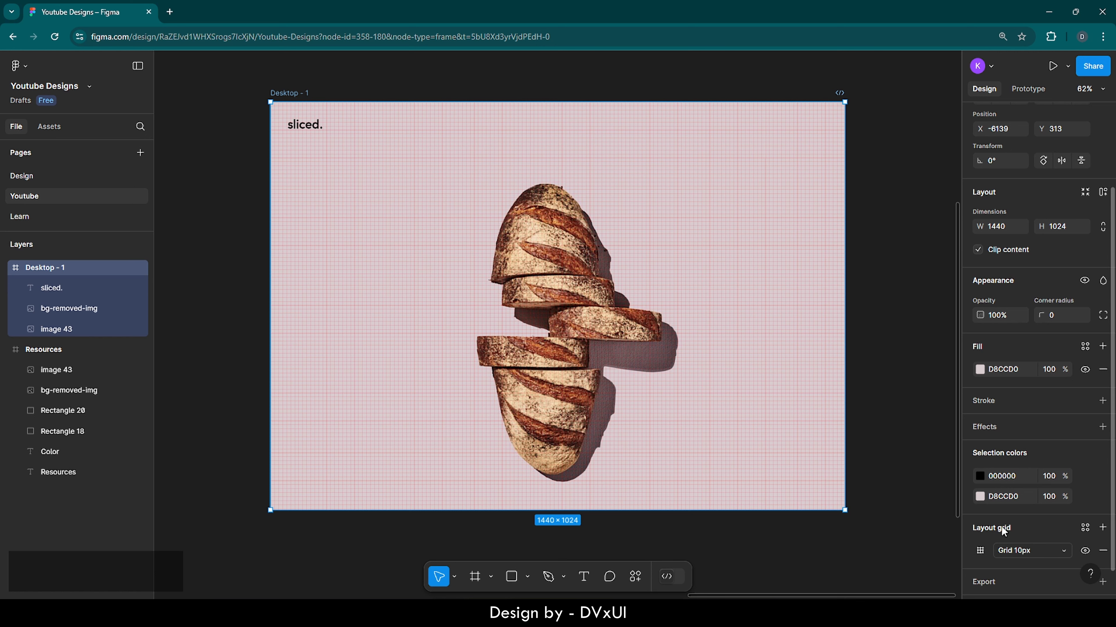
# Step: Change the frame's layout grid to 12 columns with a margin of 100
pyautogui.scroll(-1, 995, 532)
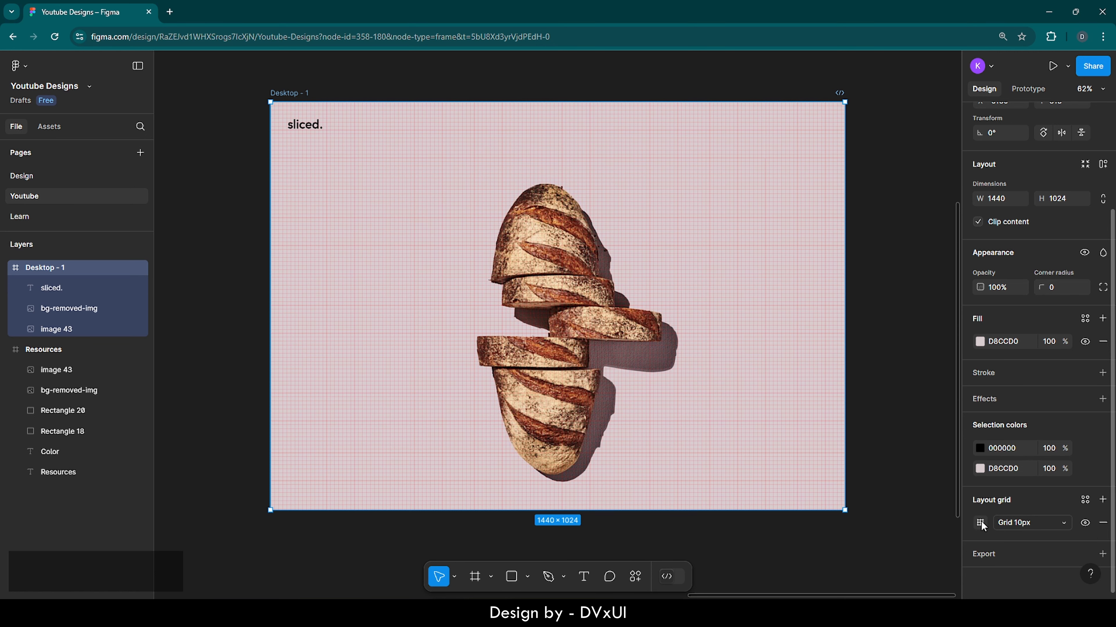
pyautogui.click(980, 523)
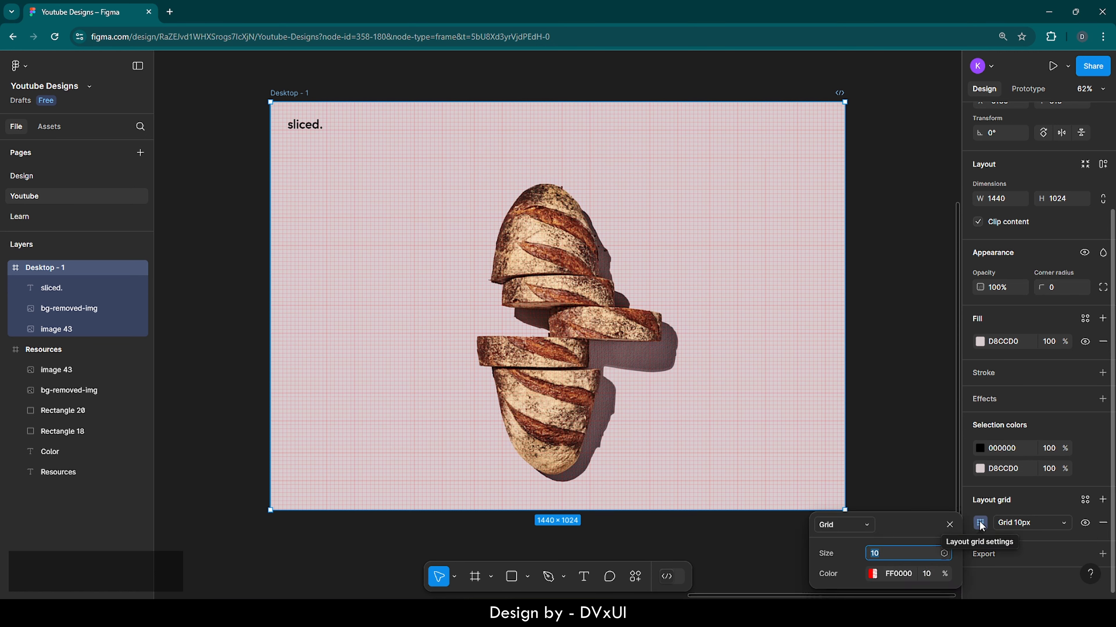
pyautogui.click(853, 525)
pyautogui.click(851, 541)
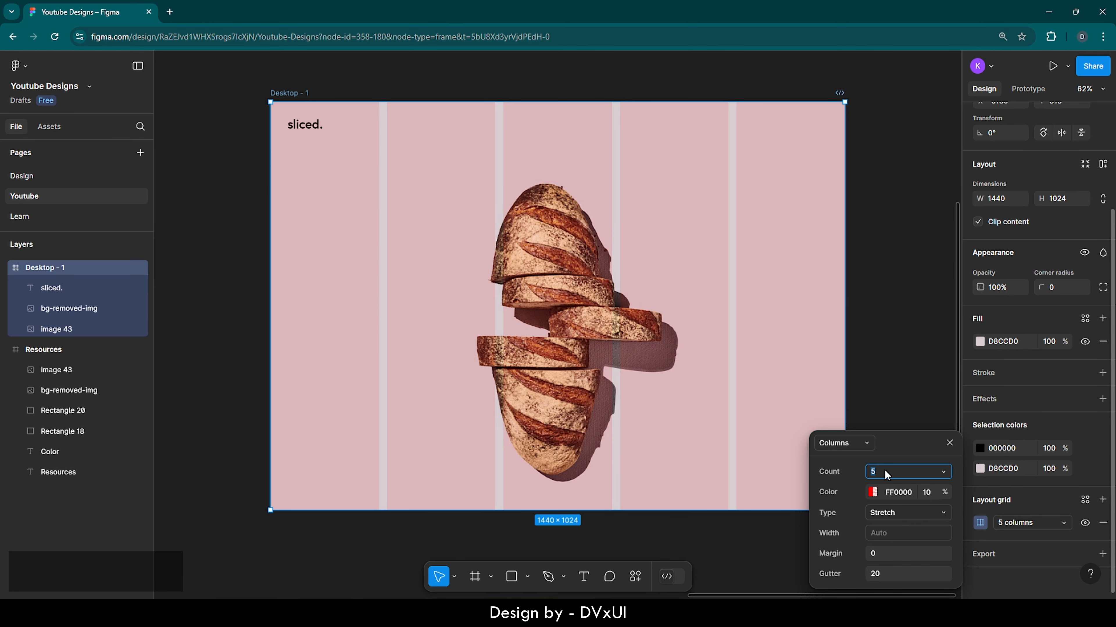
pyautogui.press('BackSpace')
pyautogui.write('12')
pyautogui.press('Return')
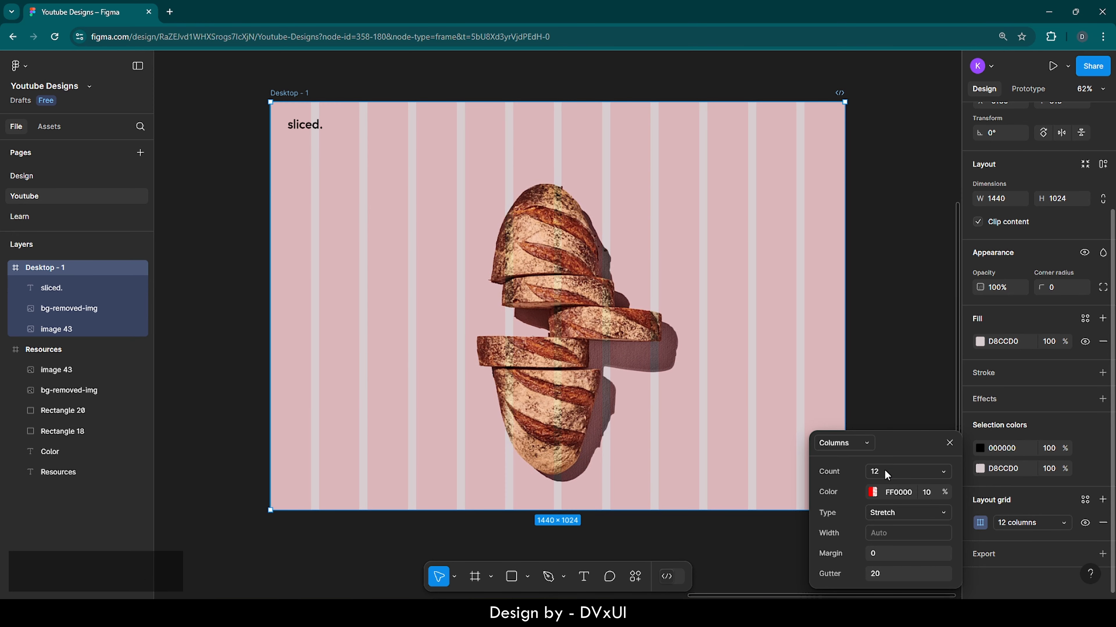
pyautogui.click(884, 553)
pyautogui.write('100')
pyautogui.press('Return')
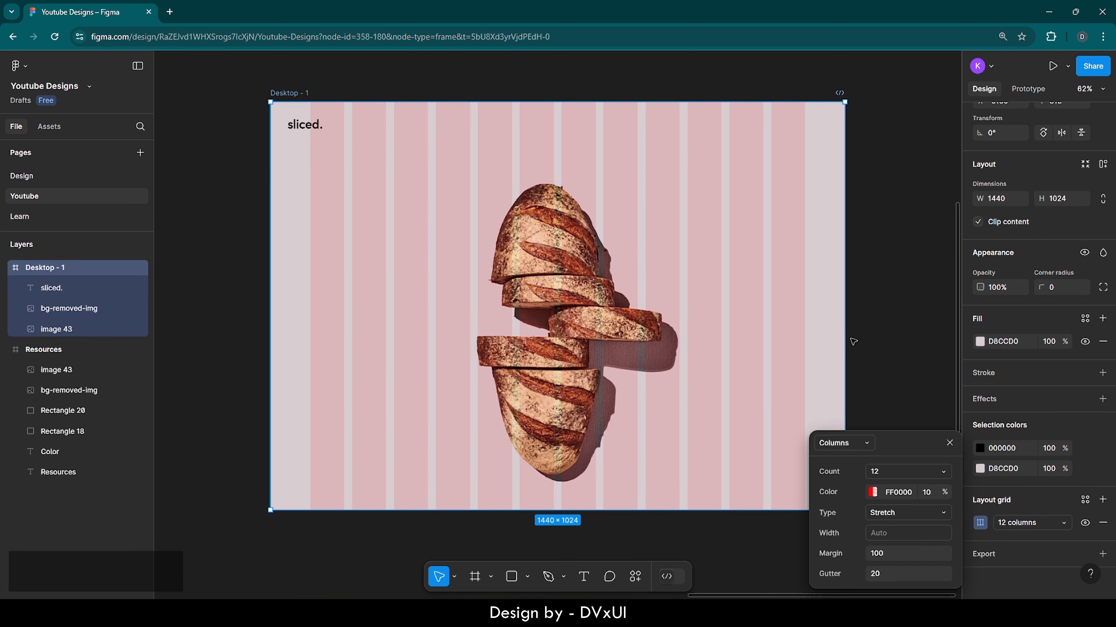
pyautogui.click(857, 340)
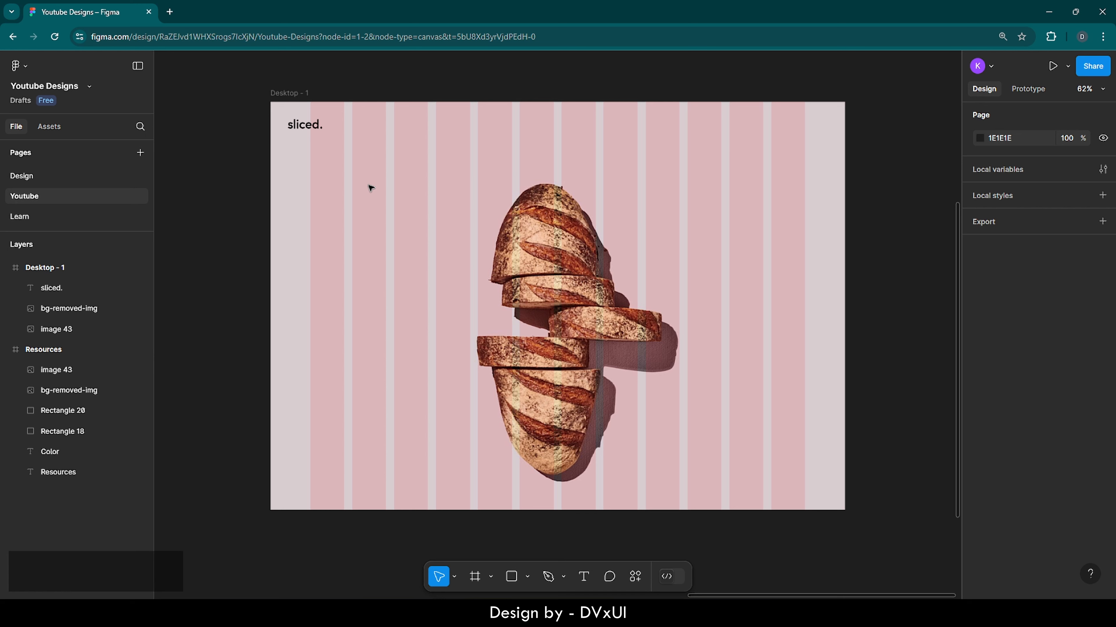
pyautogui.click(303, 127)
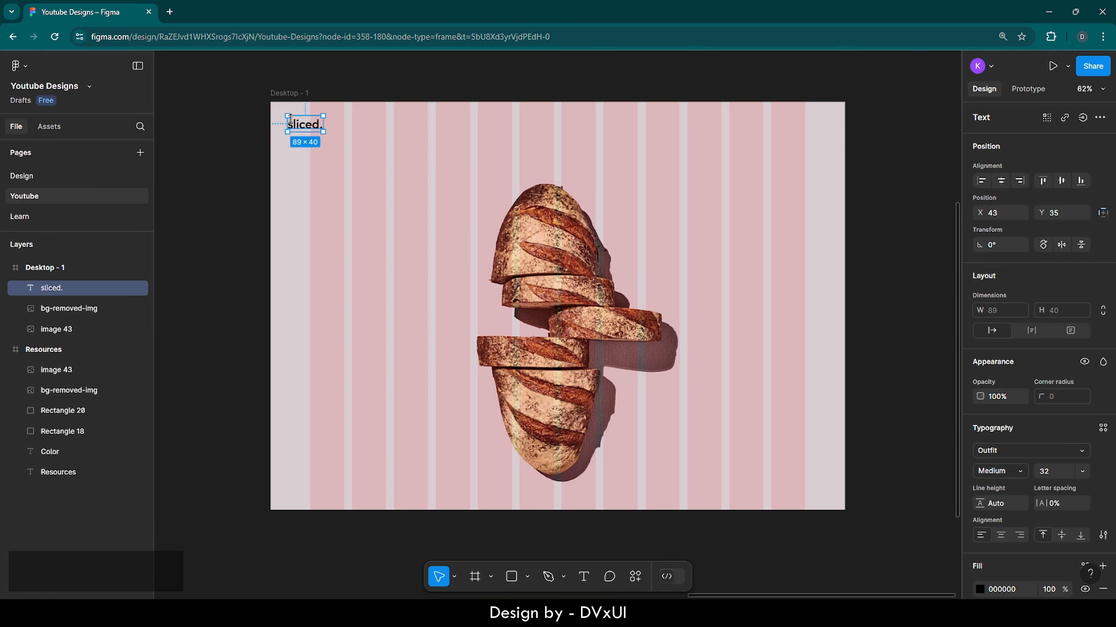
pyautogui.click(364, 141)
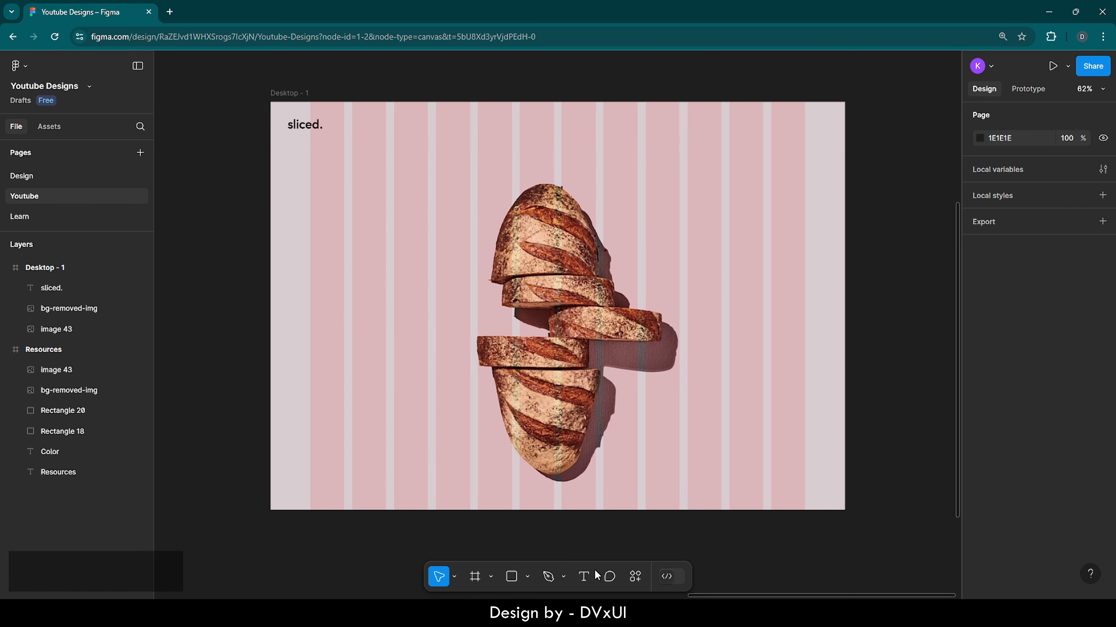
# Step: Add a "Home" text label on the left side of the Desktop frame
pyautogui.click(586, 575)
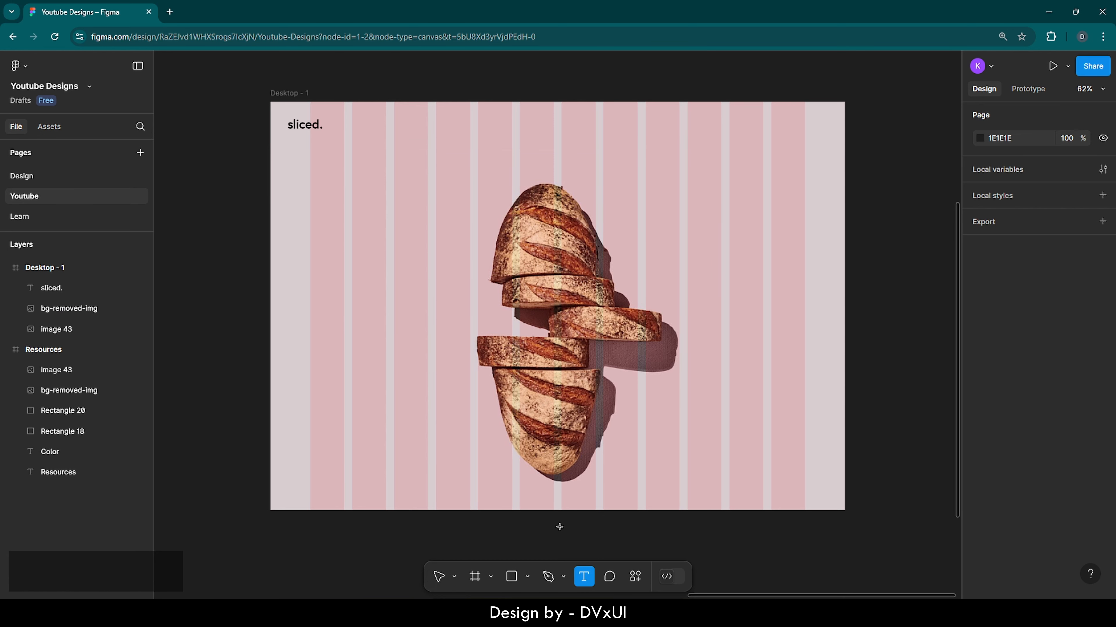
pyautogui.click(331, 293)
pyautogui.write('Home')
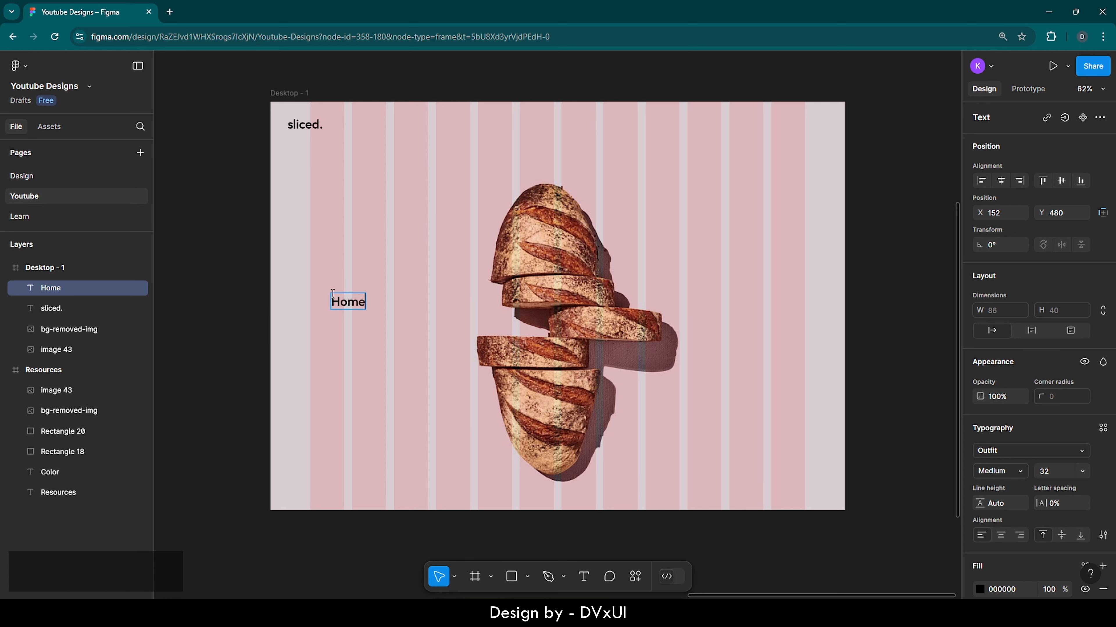
# Step: Duplicate the Home label just below it and rename the copy as "Breads"
pyautogui.press('Escape')
pyautogui.hotkey('ctrl', 'c')
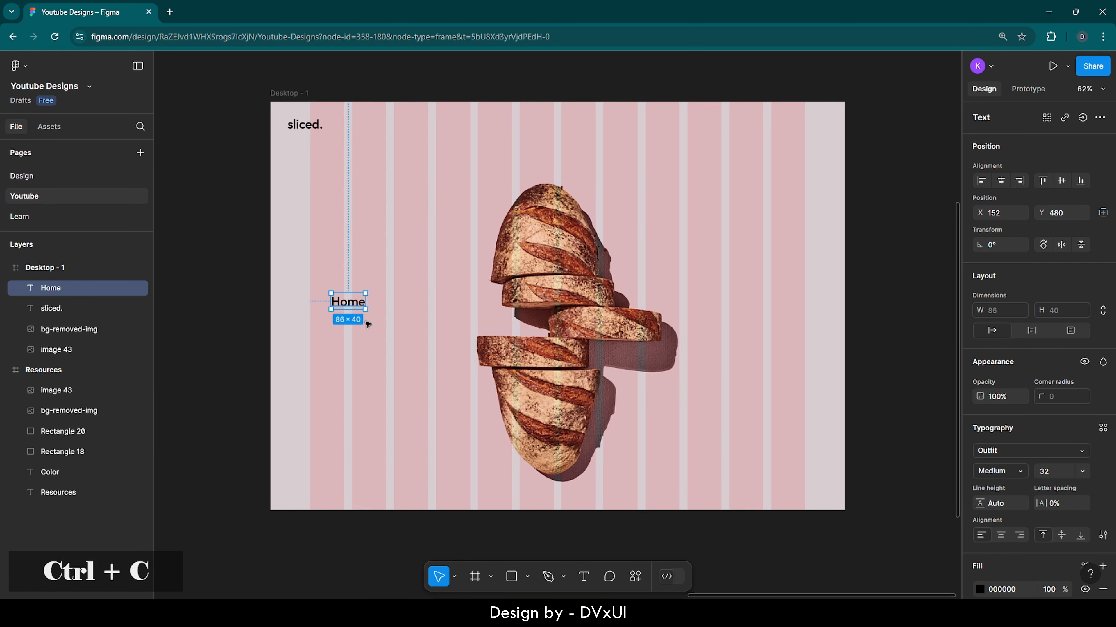
pyautogui.hotkey('ctrl', 'v')
pyautogui.moveTo(347, 307); pyautogui.dragTo(349, 338)
pyautogui.doubleClick(349, 337)
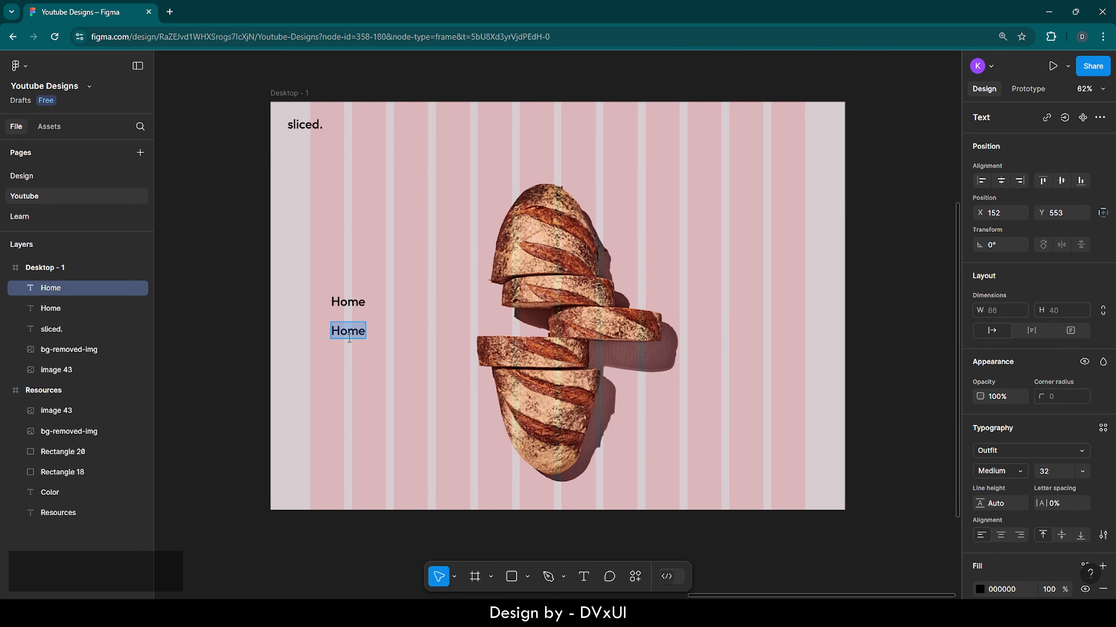
pyautogui.press('BackSpace')
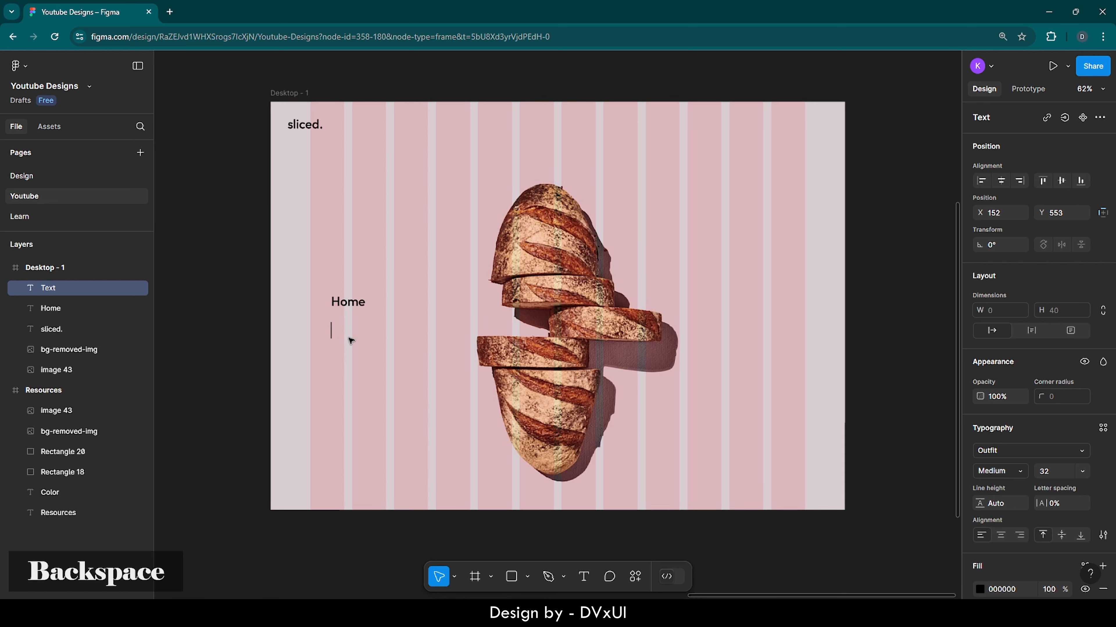
pyautogui.write('Bread')
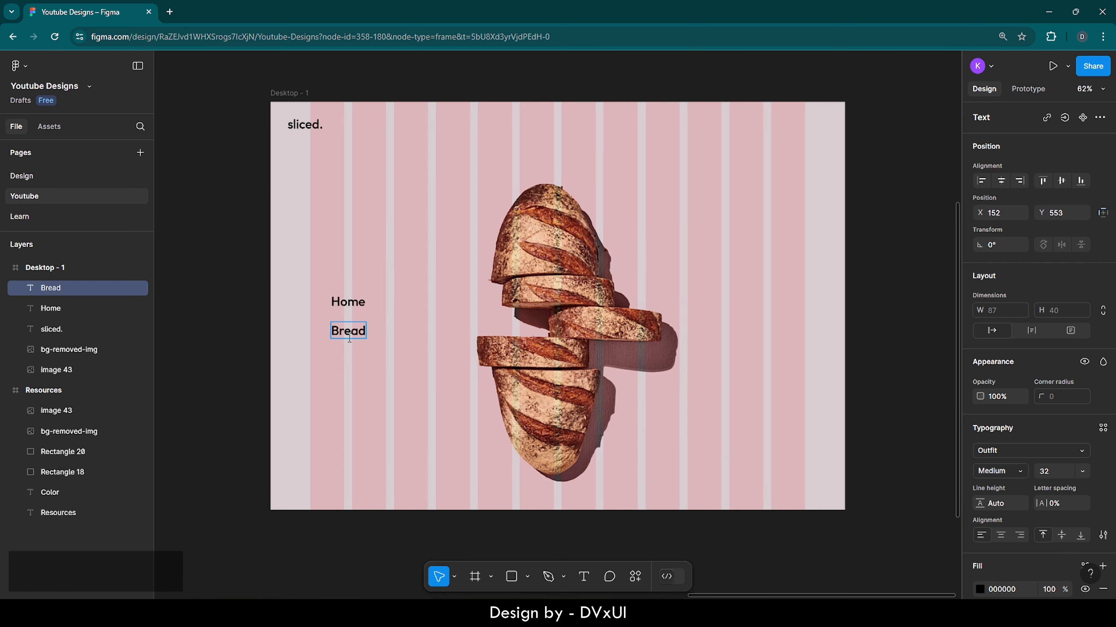
pyautogui.write('s')
pyautogui.press('Escape')
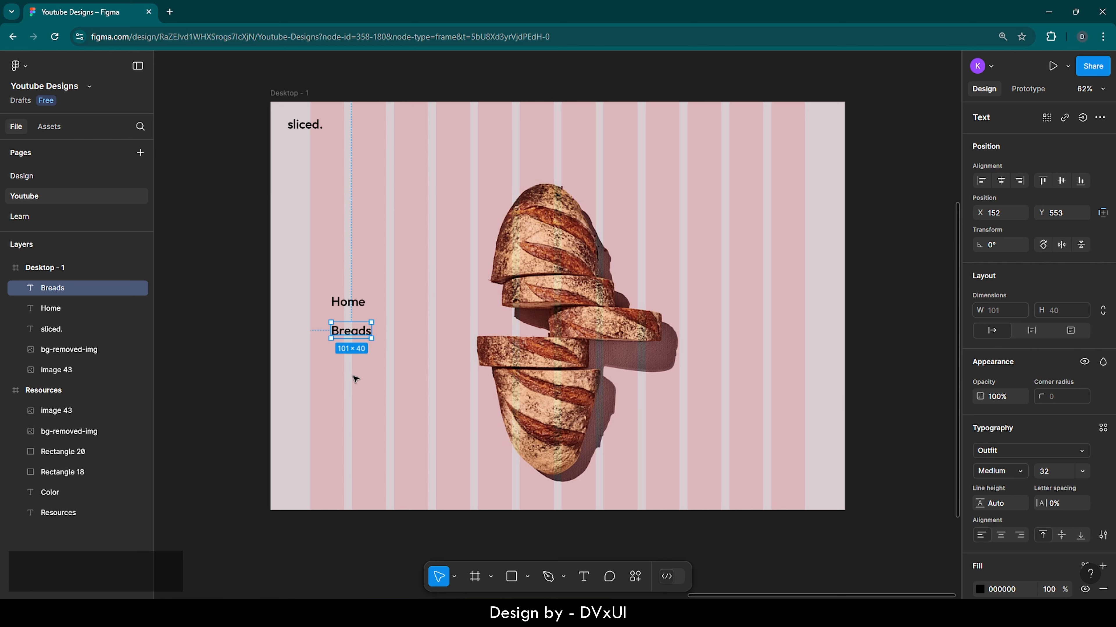
# Step: Paste another copy below Breads and rename it as "About"
pyautogui.press('ctrl')
pyautogui.hotkey('ctrl', 'v')
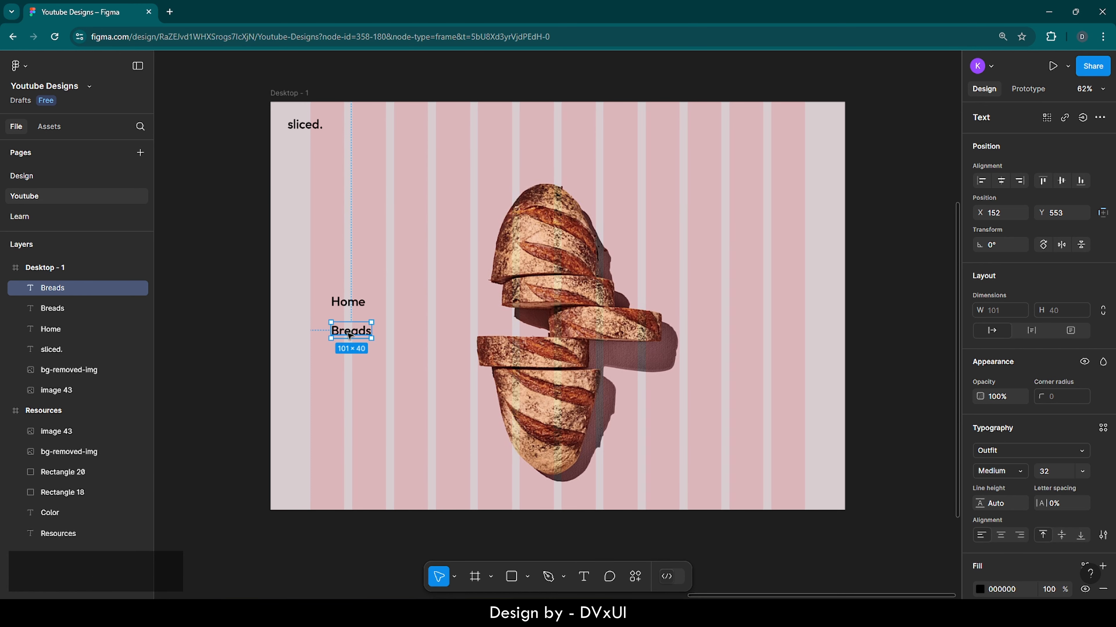
pyautogui.moveTo(350, 336); pyautogui.dragTo(347, 364)
pyautogui.doubleClick(347, 364)
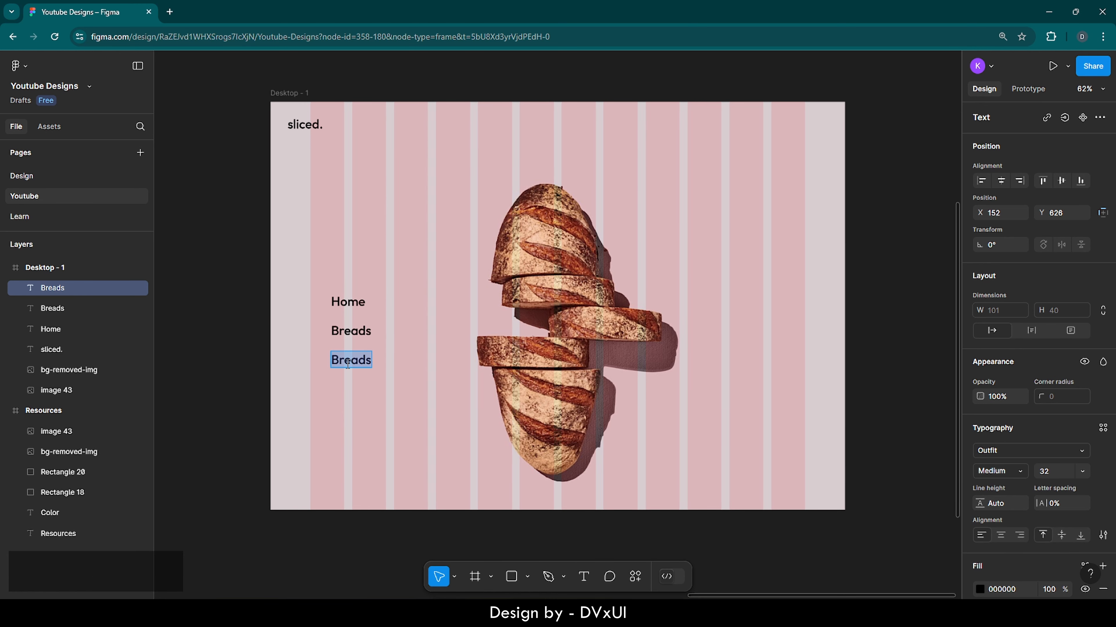
pyautogui.press('BackSpace')
pyautogui.write('About')
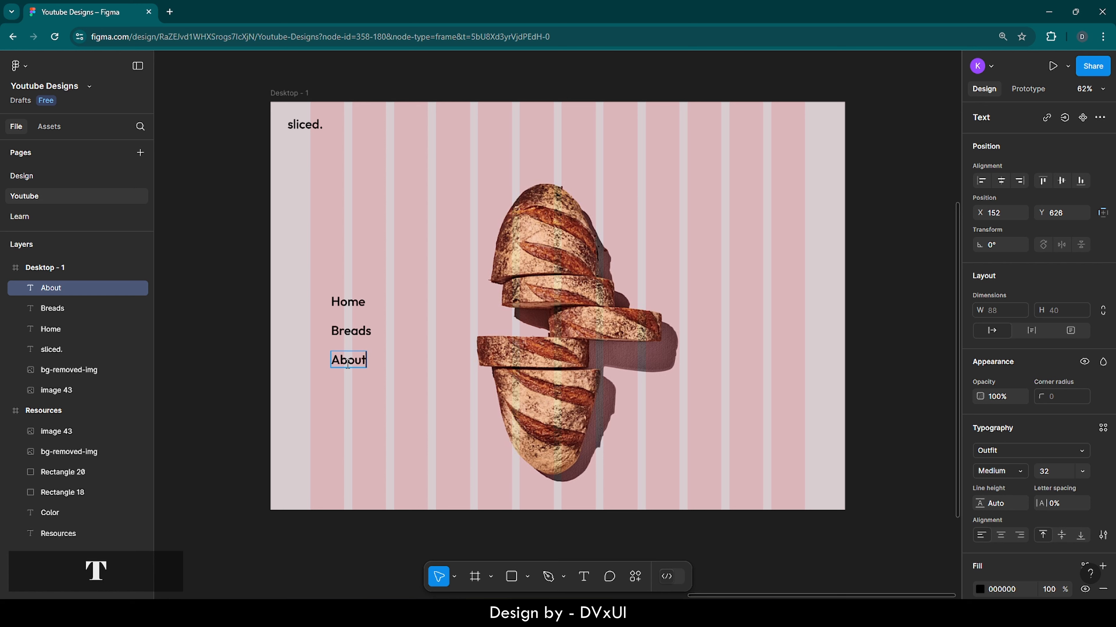
pyautogui.click(341, 410)
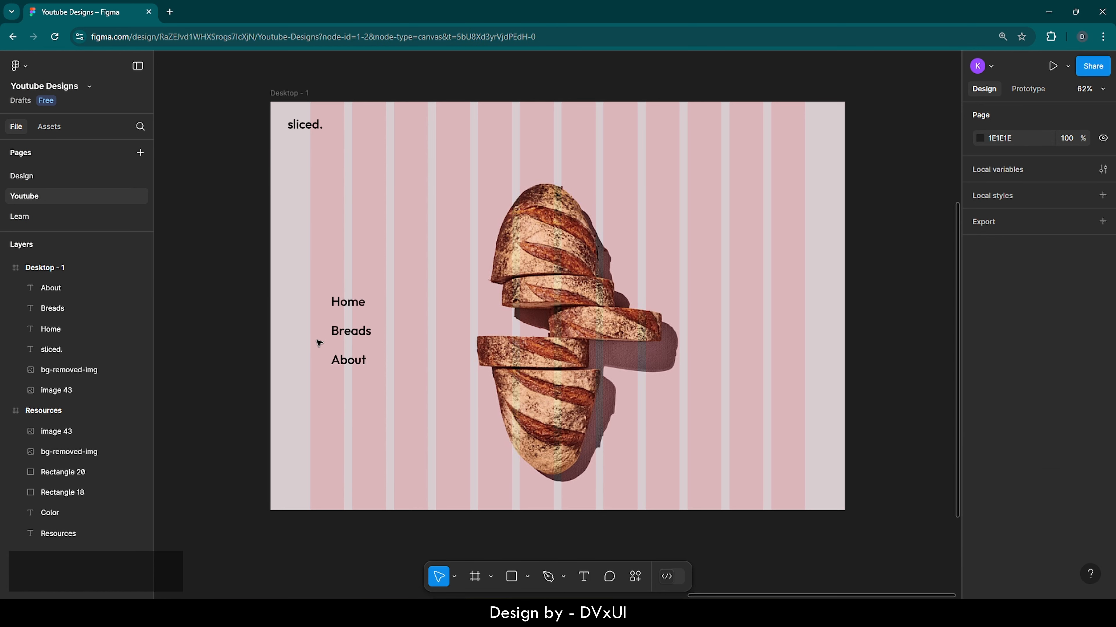
# Step: Select the Home, Breads and About labels and wrap them in an auto layout frame
pyautogui.moveTo(317, 287); pyautogui.dragTo(343, 370)
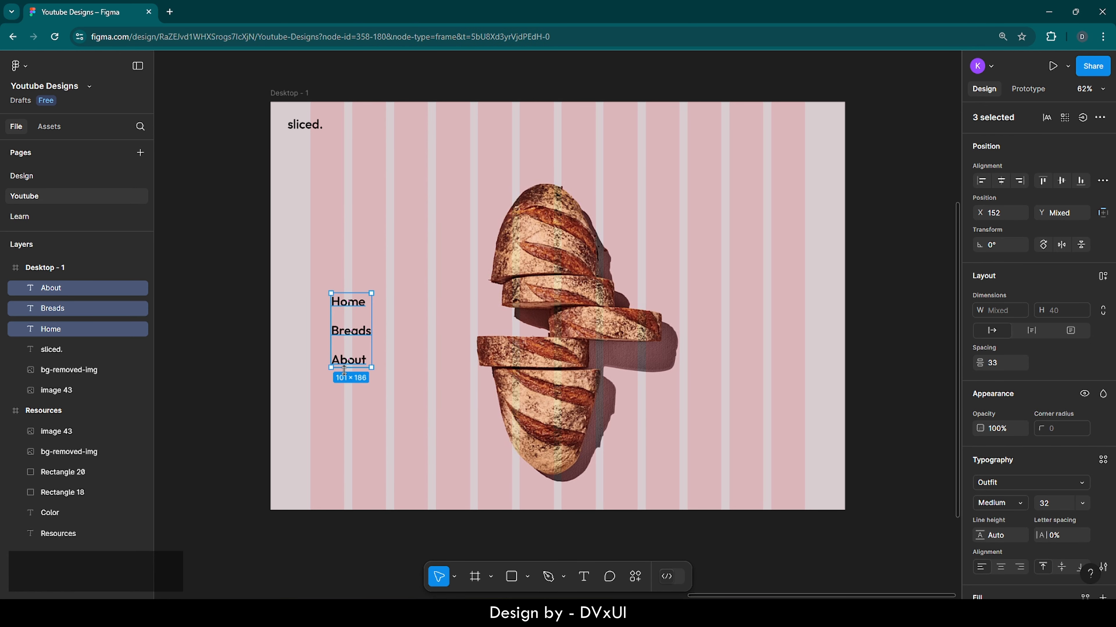
pyautogui.rightClick(356, 326)
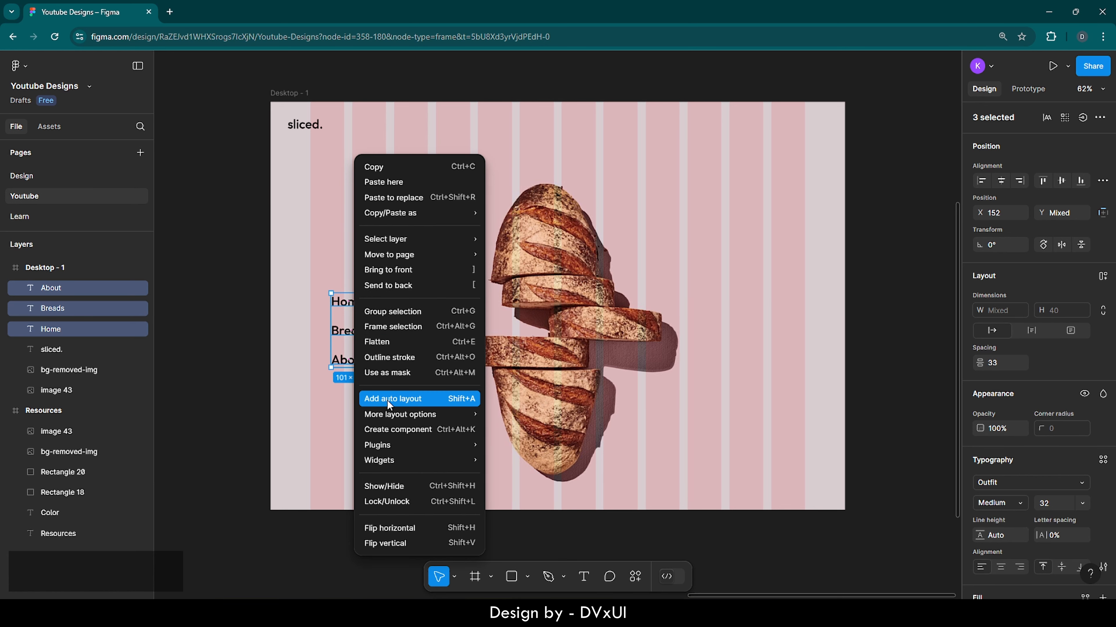
pyautogui.click(416, 399)
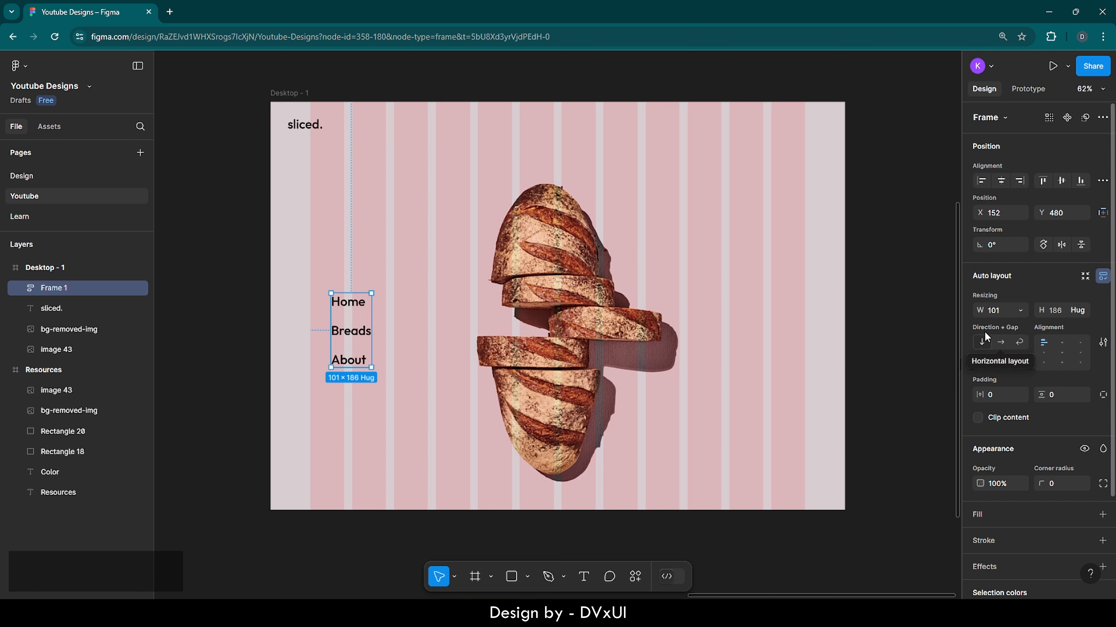
# Step: Set the auto layout to horizontal with width hugging contents and a 70 gap between items
pyautogui.click(1002, 343)
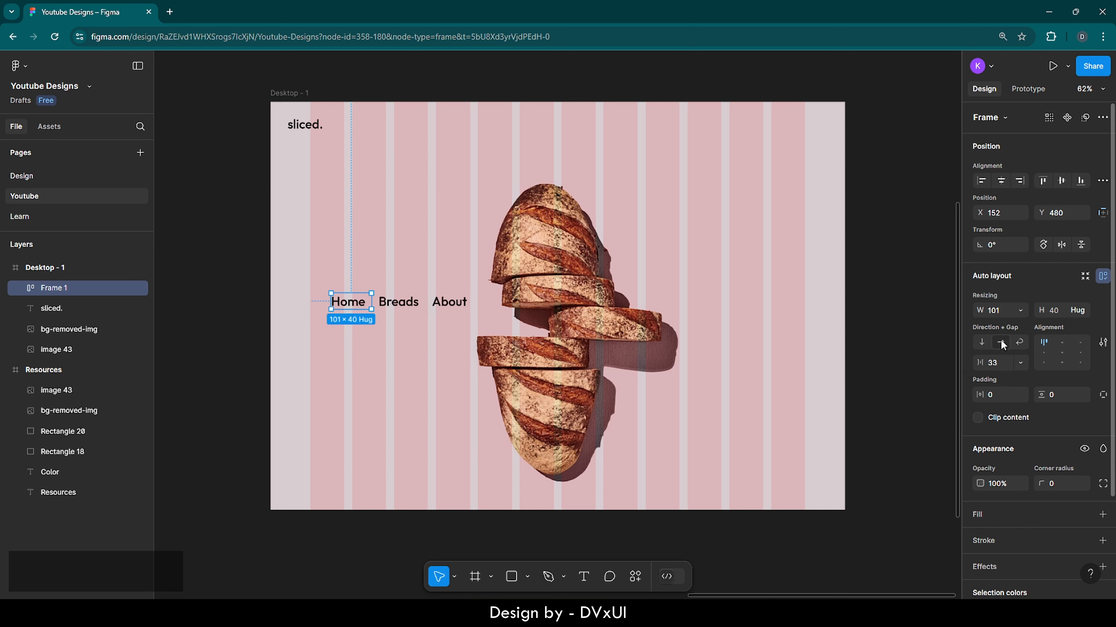
pyautogui.click(1020, 307)
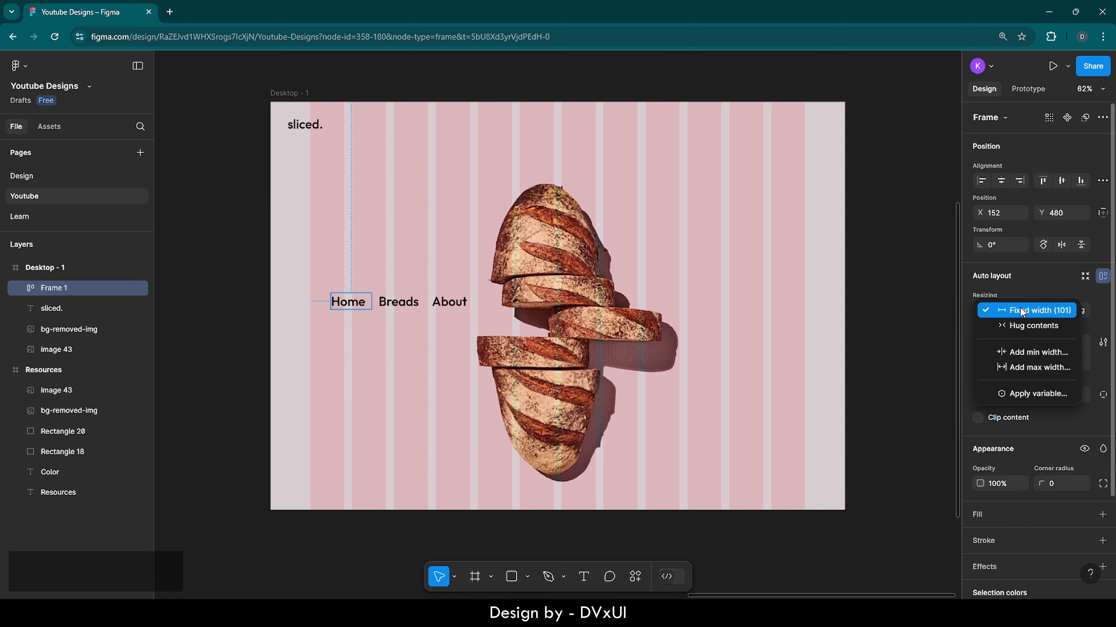
pyautogui.click(1020, 326)
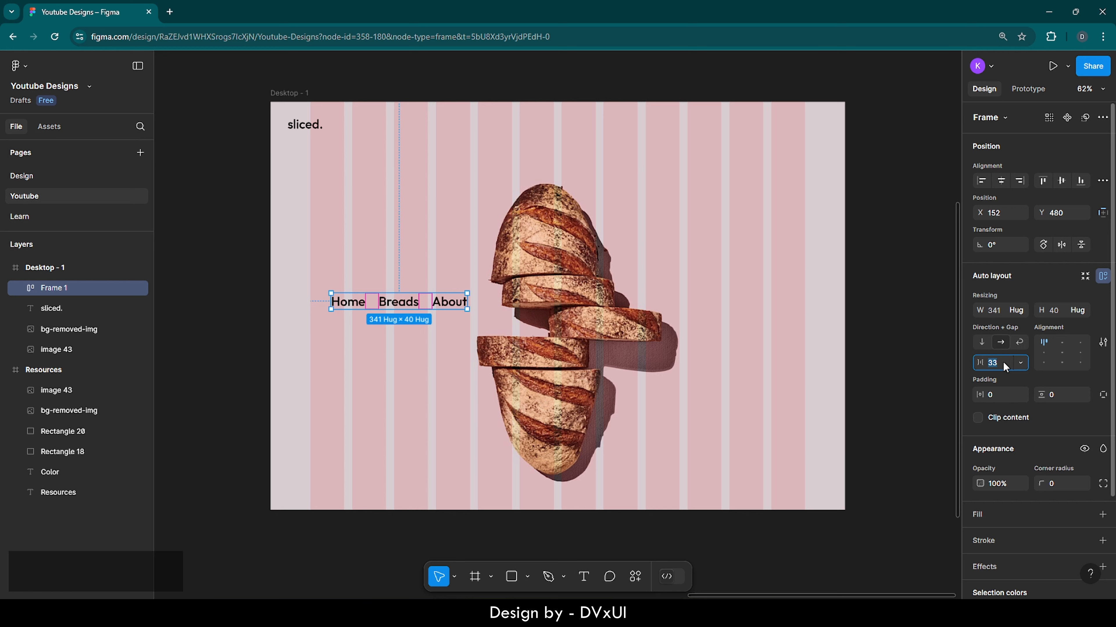
pyautogui.write('70')
pyautogui.press('Return')
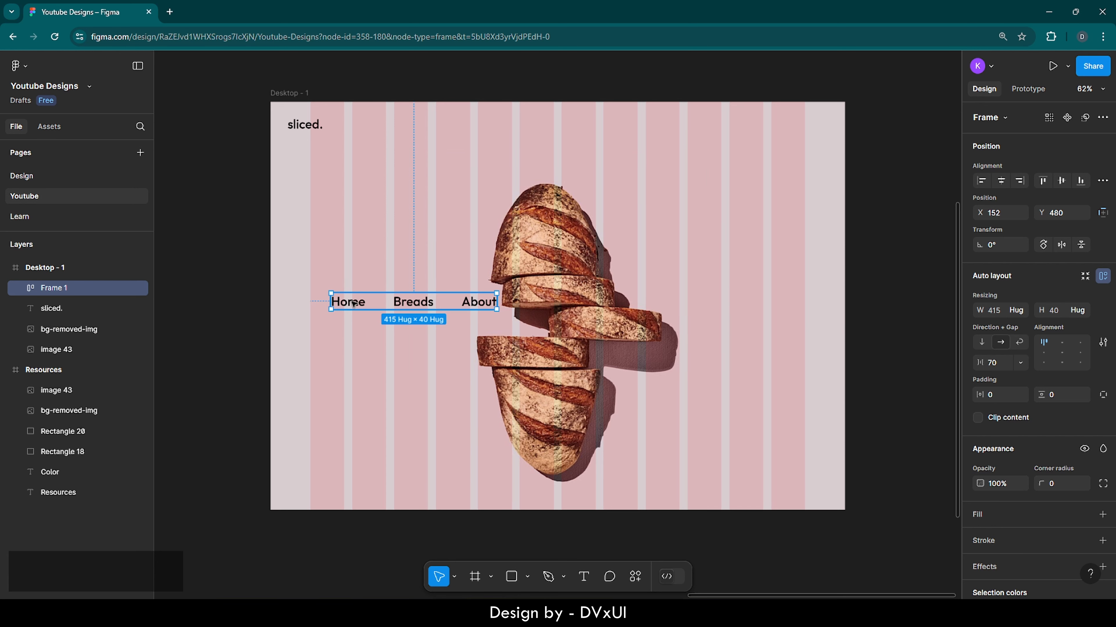
# Step: Set the font size of the three navigation labels to 20
pyautogui.click(363, 304)
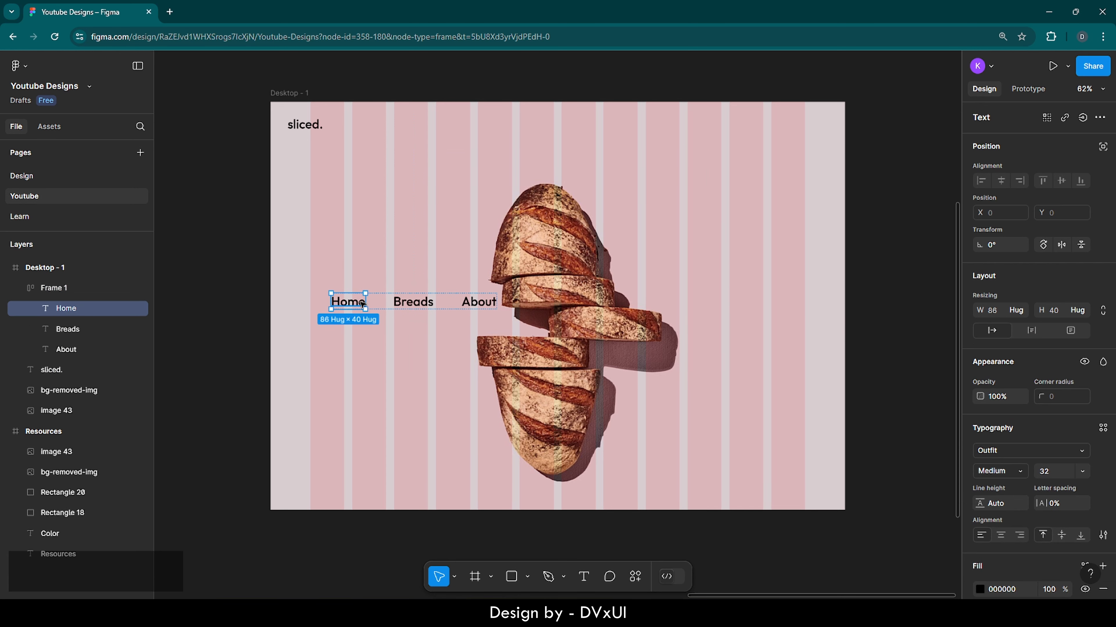
pyautogui.keyDown('shift'); pyautogui.click(402, 305); pyautogui.keyUp('shift')
pyautogui.keyDown('shift'); pyautogui.click(477, 304); pyautogui.keyUp('shift')
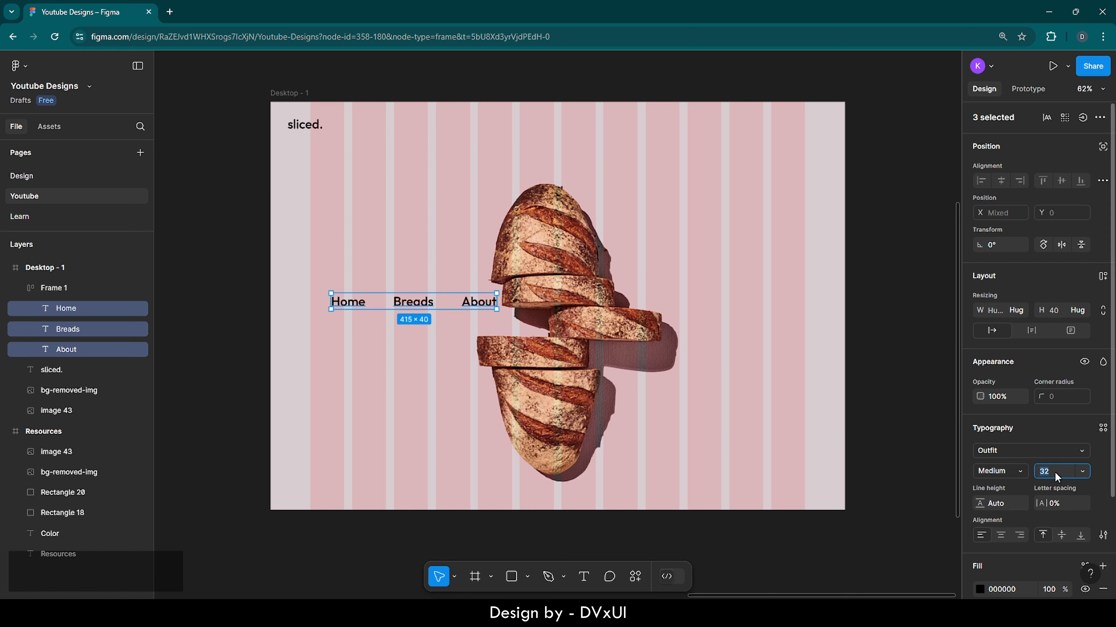
pyautogui.write('20')
pyautogui.press('Return')
# Step: Try to move the navigation labels to the top of the frame, and undo the move
pyautogui.moveTo(398, 303); pyautogui.dragTo(559, 128)
pyautogui.click(646, 151)
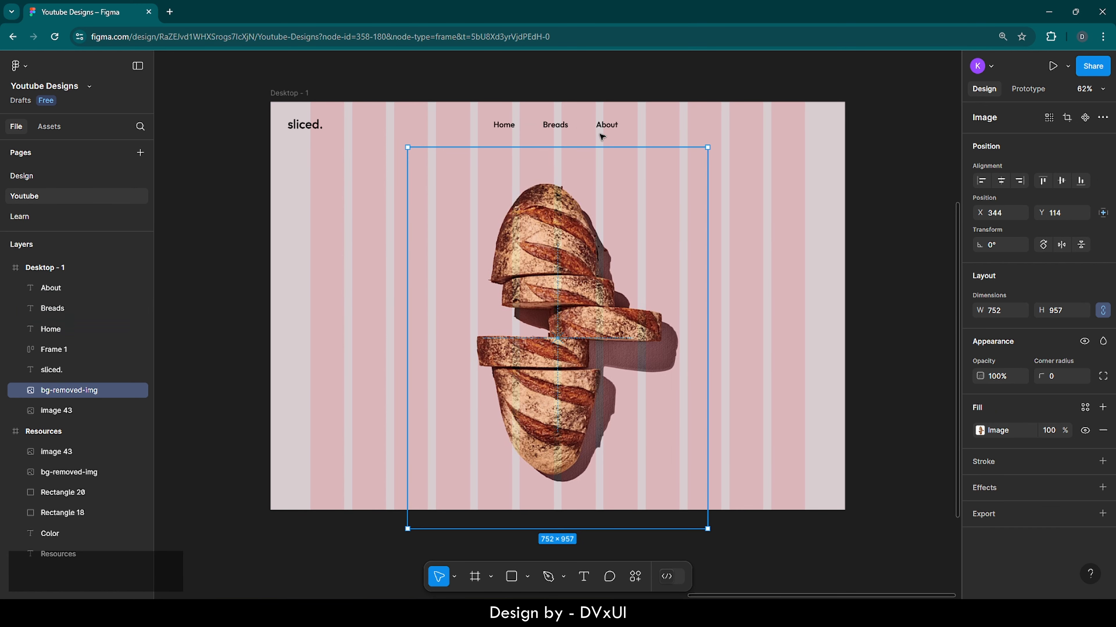
pyautogui.click(556, 128)
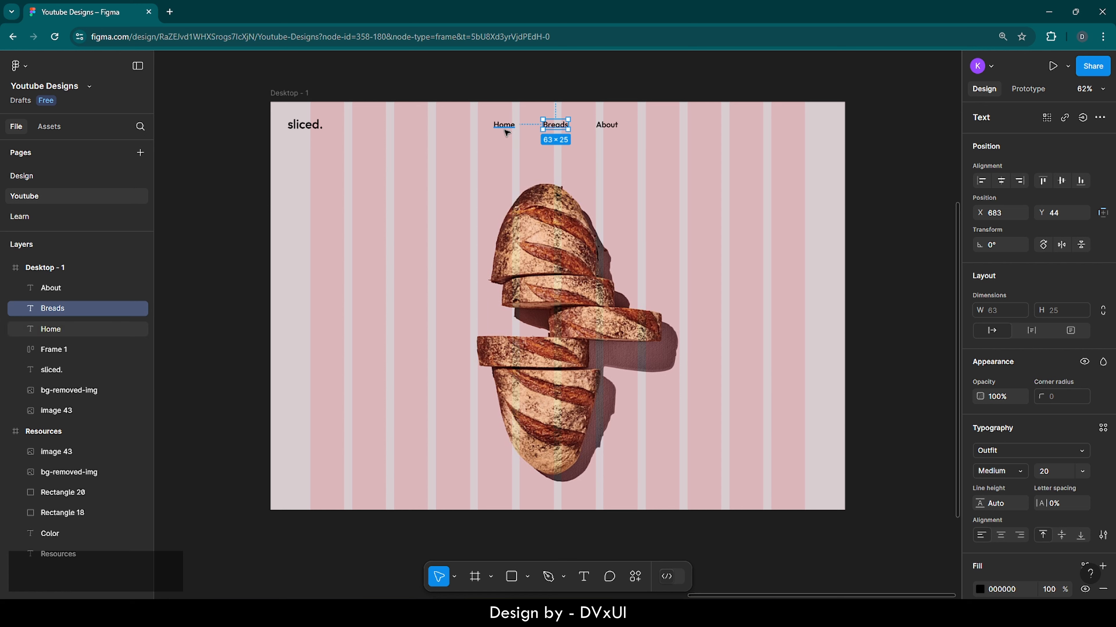
pyautogui.press('ctrl')
pyautogui.hotkey('ctrl', 'z')
pyautogui.hotkey('ctrl', 'z')
pyautogui.hotkey('ctrl', 'z')
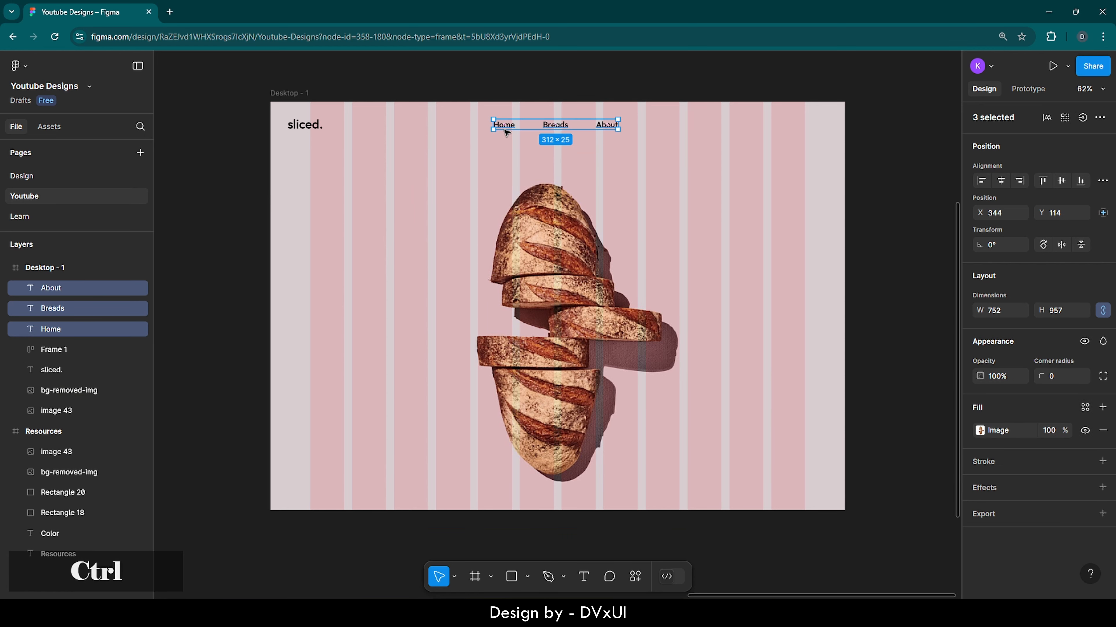
# Step: Move the navigation auto layout frame to the top, level with the sliced. label
pyautogui.click(368, 260)
pyautogui.click(344, 302)
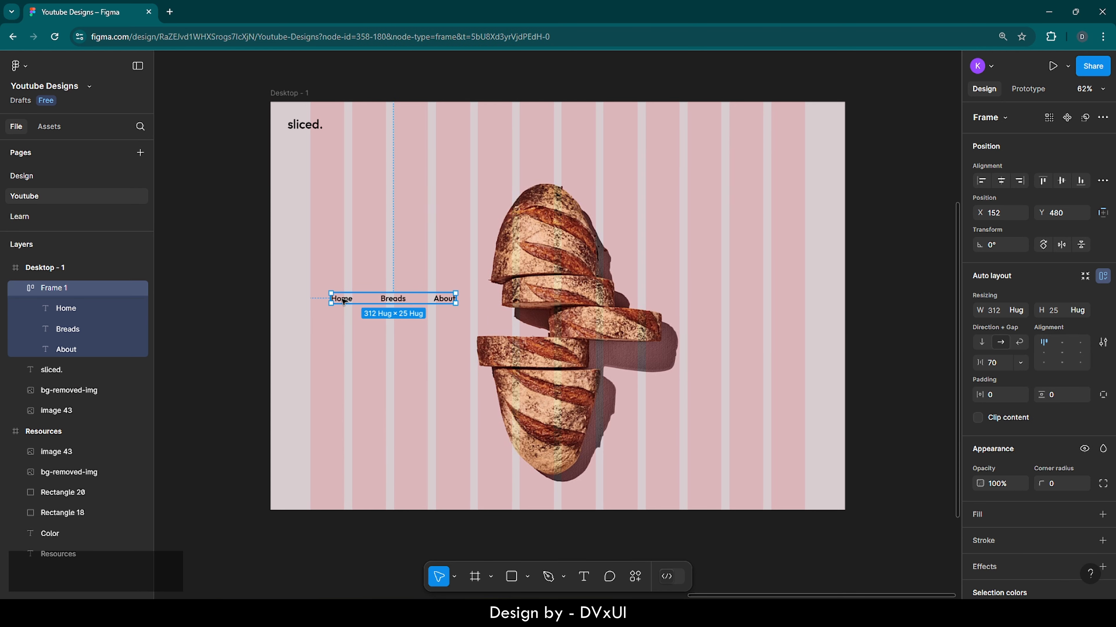
pyautogui.moveTo(344, 302); pyautogui.dragTo(513, 127)
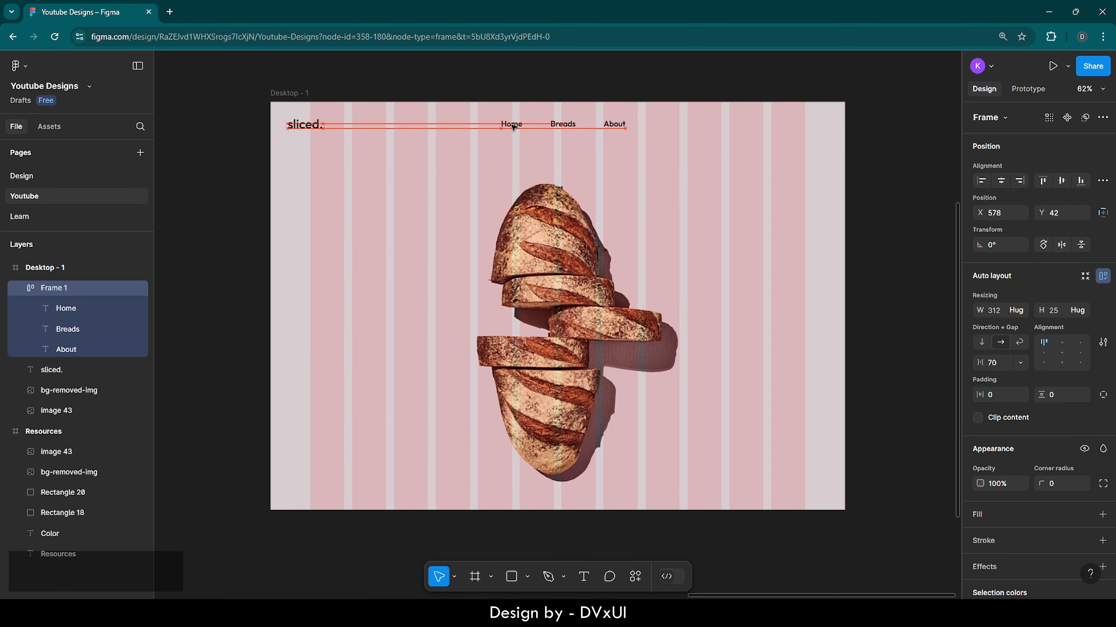
pyautogui.doubleClick(647, 154)
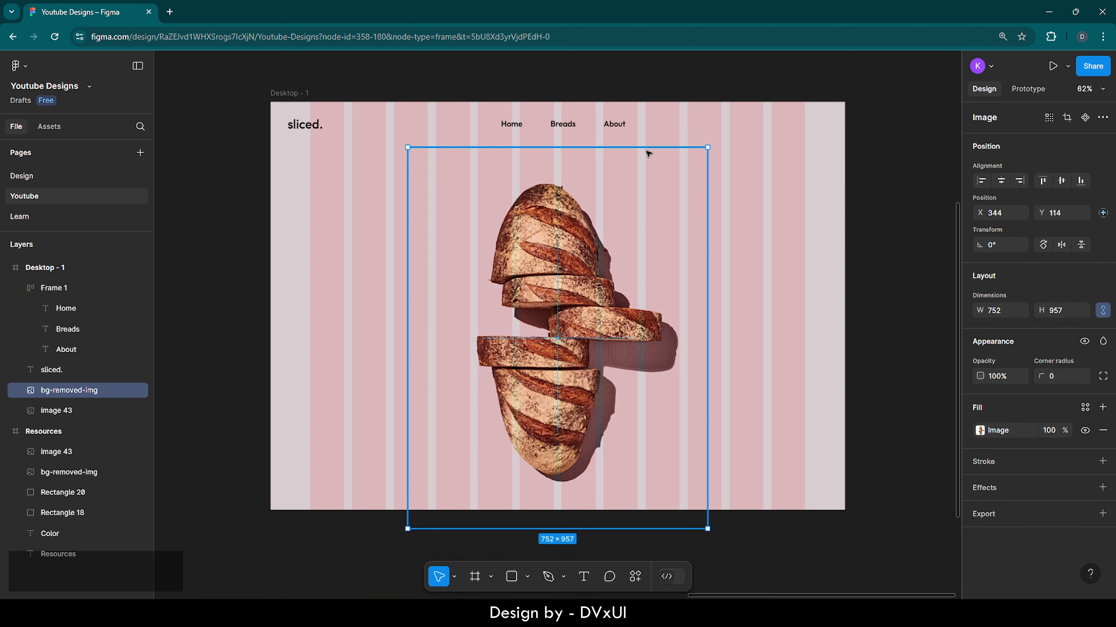
pyautogui.click(735, 140)
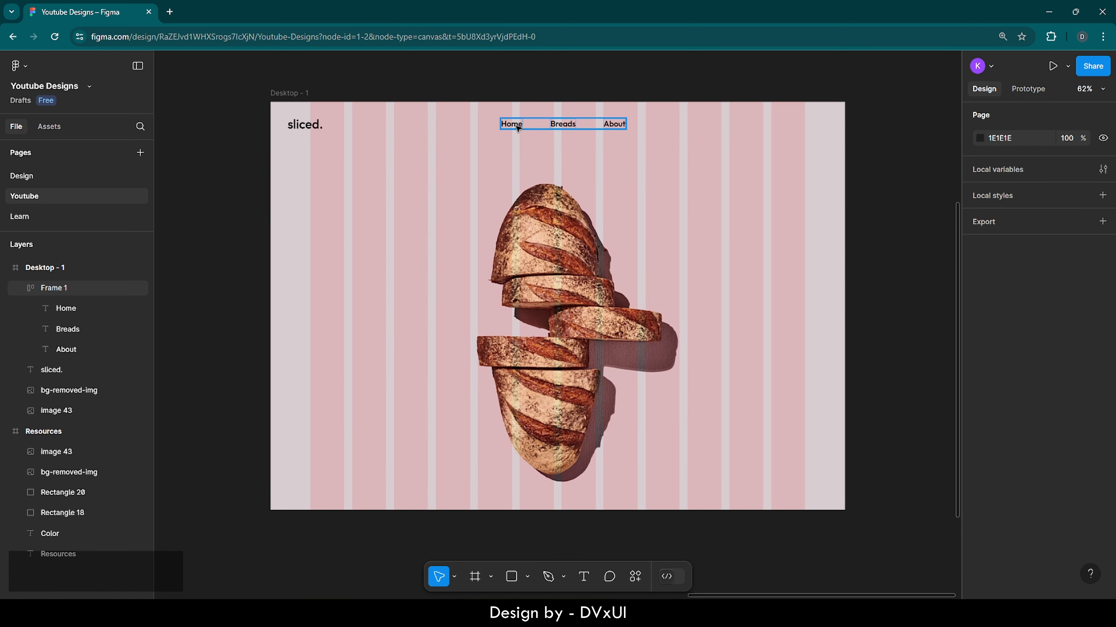
# Step: Set the fill colour of the Breads and About labels to ff
pyautogui.click(562, 125)
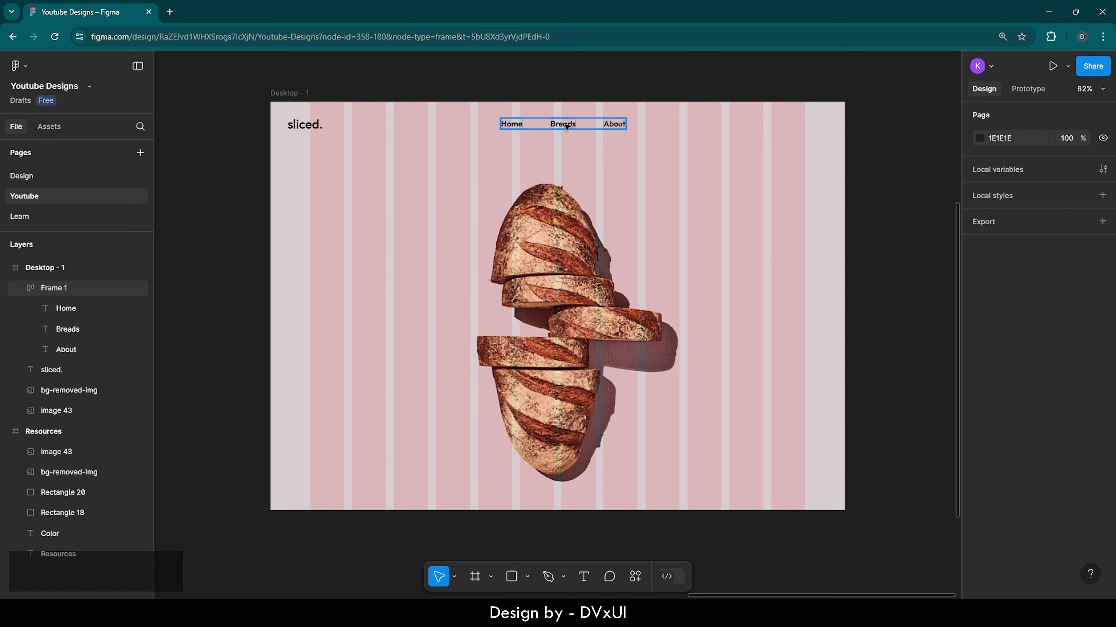
pyautogui.keyDown('shift'); pyautogui.click(610, 125); pyautogui.keyUp('shift')
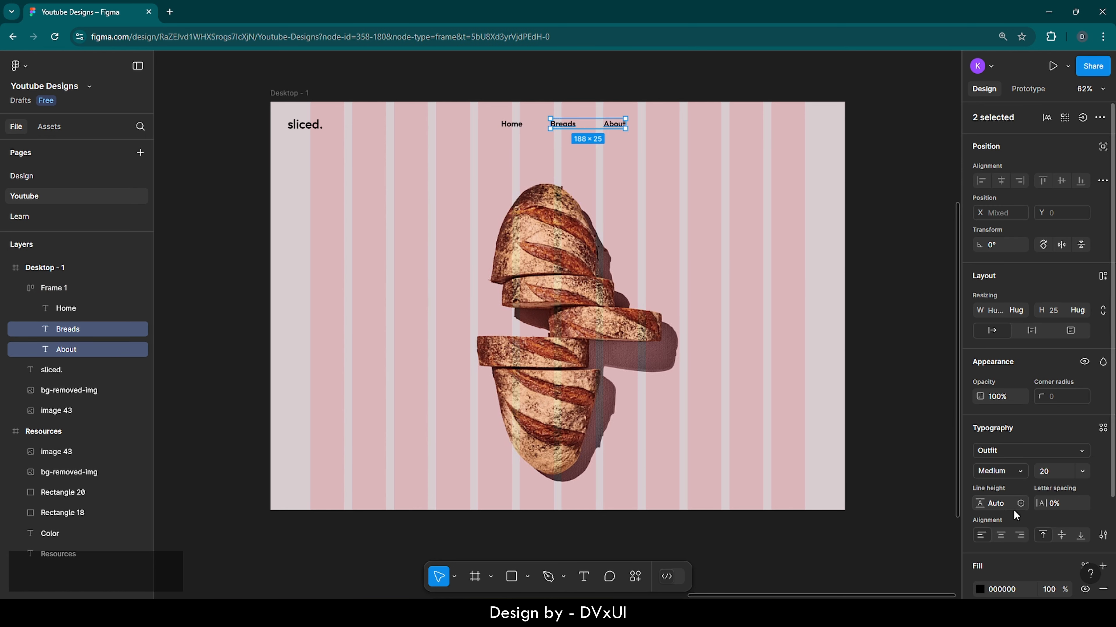
pyautogui.click(987, 590)
pyautogui.write('ff')
pyautogui.scroll(-2, 988, 590)
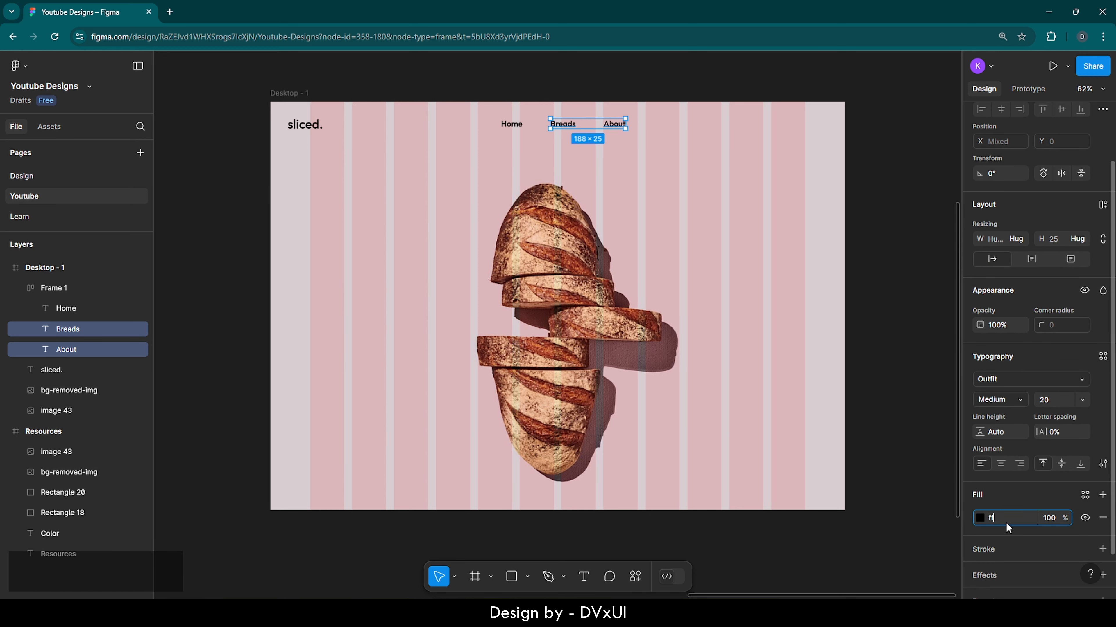
pyautogui.press('Return')
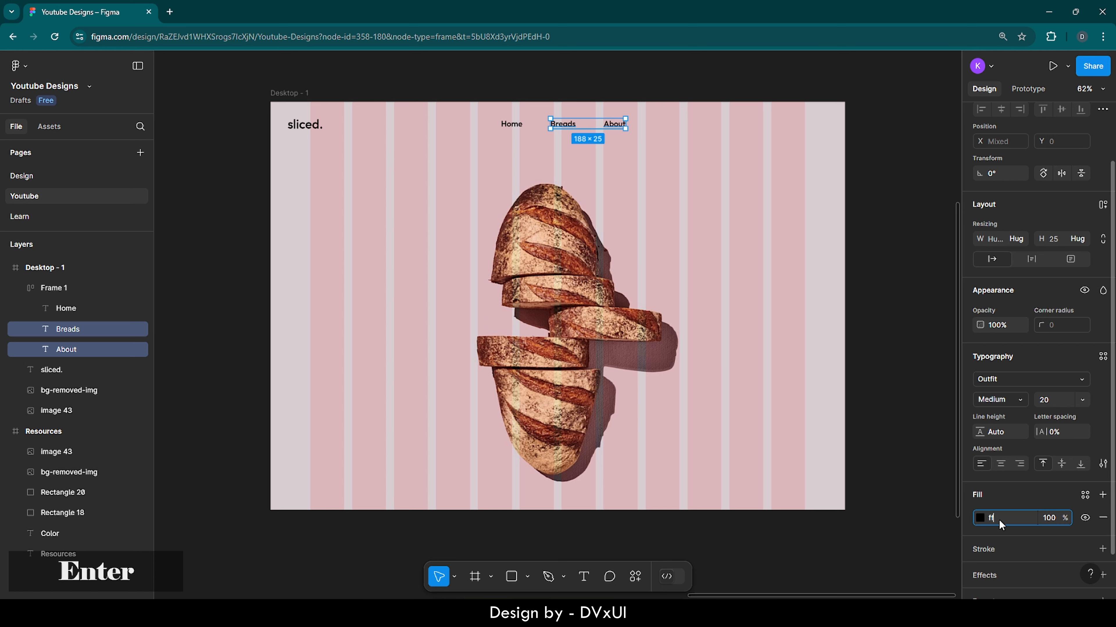
pyautogui.click(814, 187)
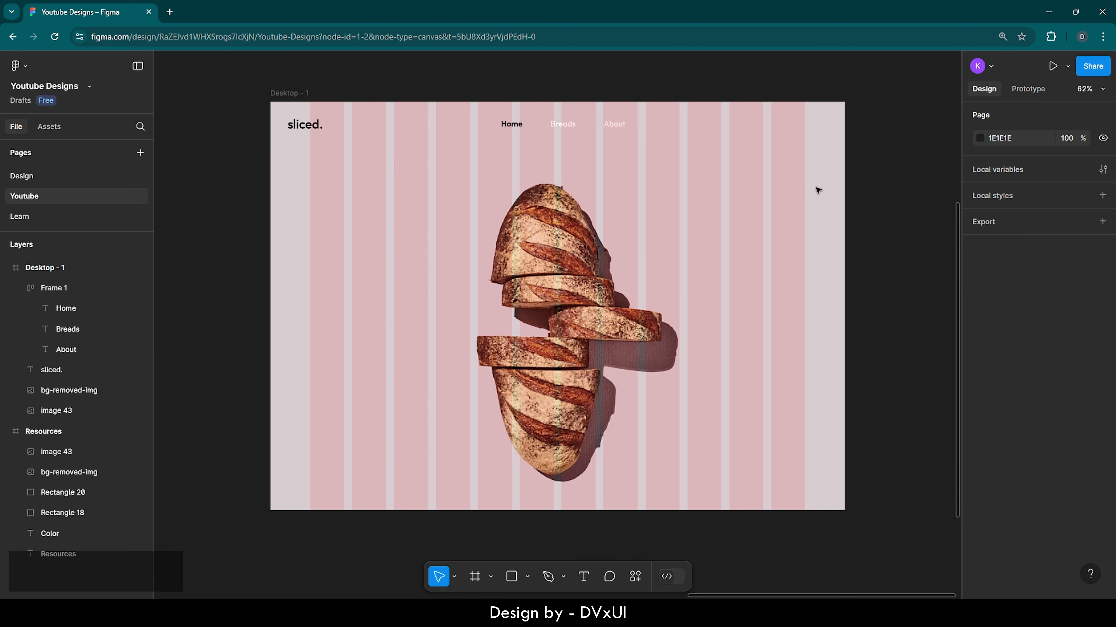
# Step: Set the font size of Home, Breads and About to 22
pyautogui.click(515, 127)
pyautogui.click(515, 126)
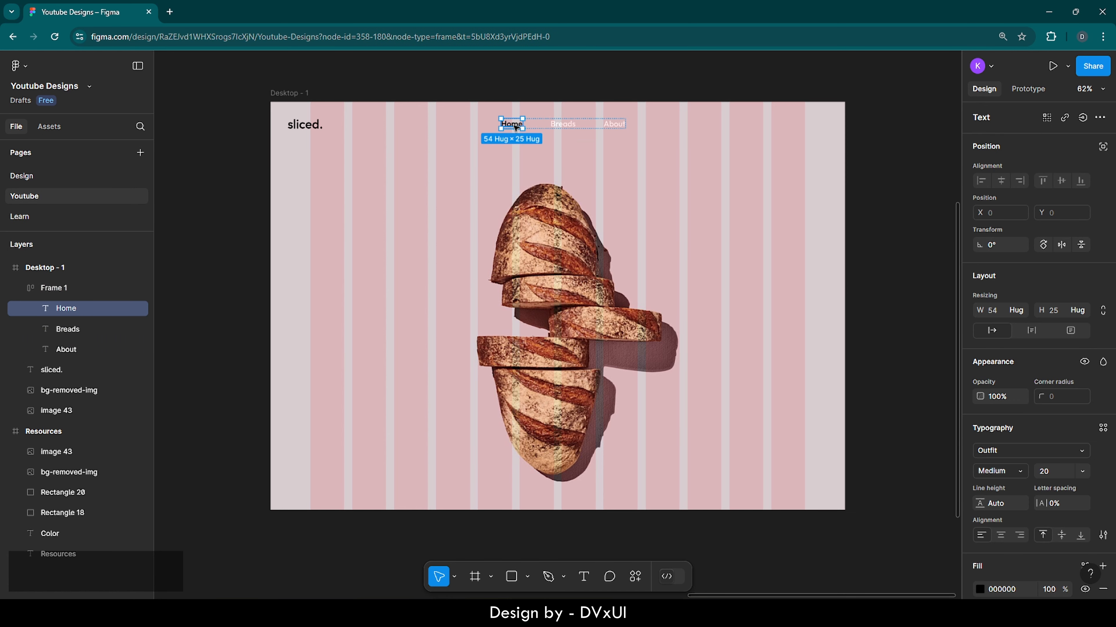
pyautogui.keyDown('shift'); pyautogui.click(563, 125); pyautogui.keyUp('shift')
pyautogui.keyDown('shift'); pyautogui.click(614, 128); pyautogui.keyUp('shift')
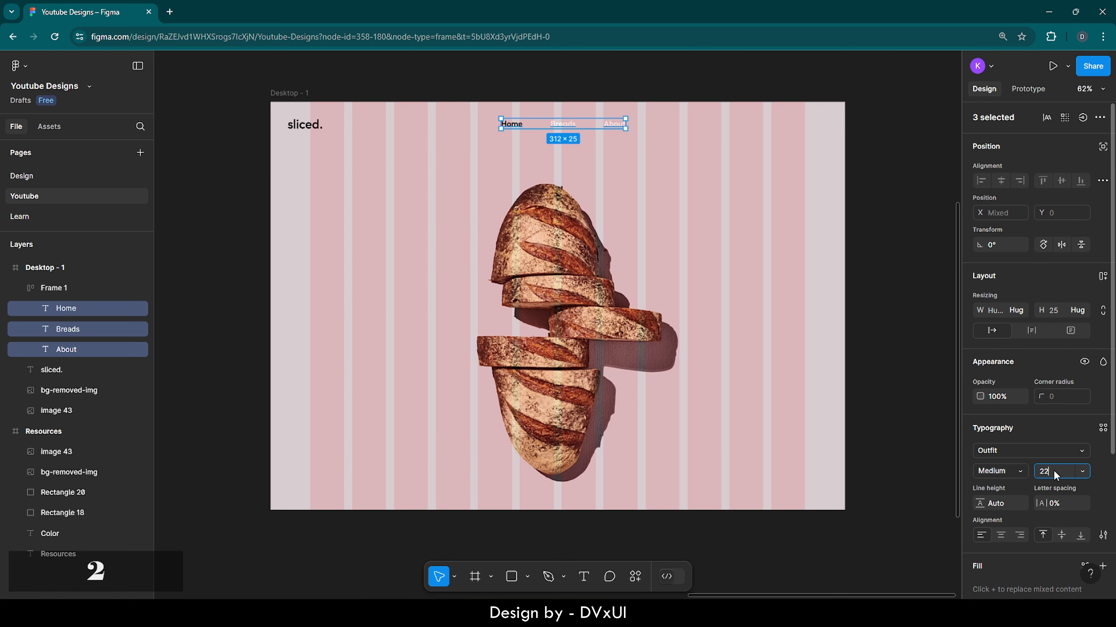
pyautogui.write('22')
pyautogui.press('Return')
pyautogui.click(811, 224)
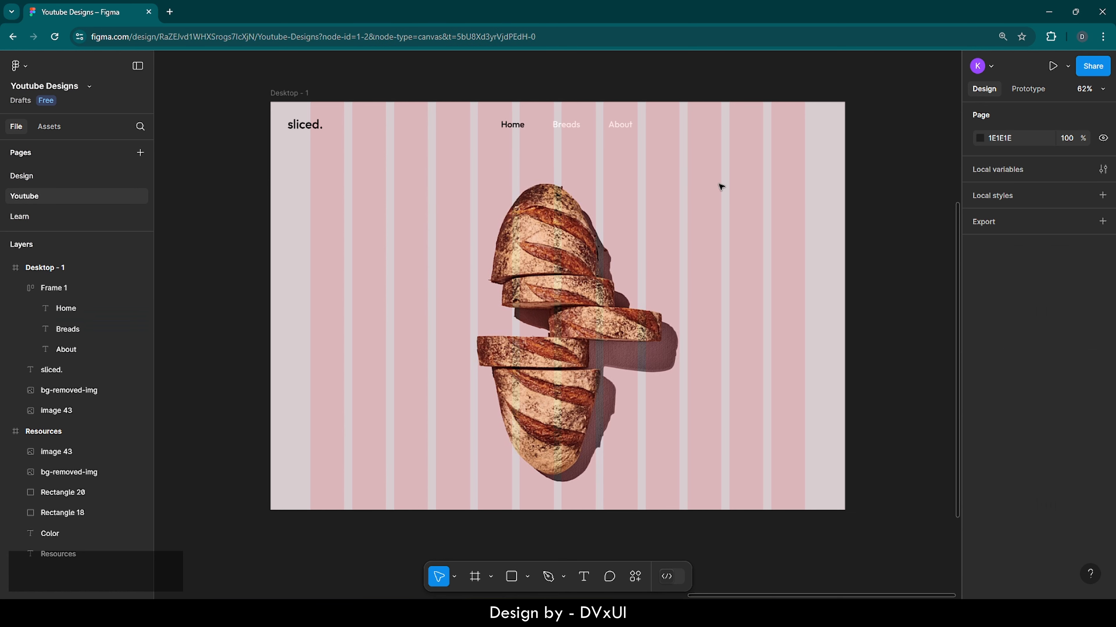
# Step: Center the navigation frame horizontally within the Desktop frame
pyautogui.click(580, 124)
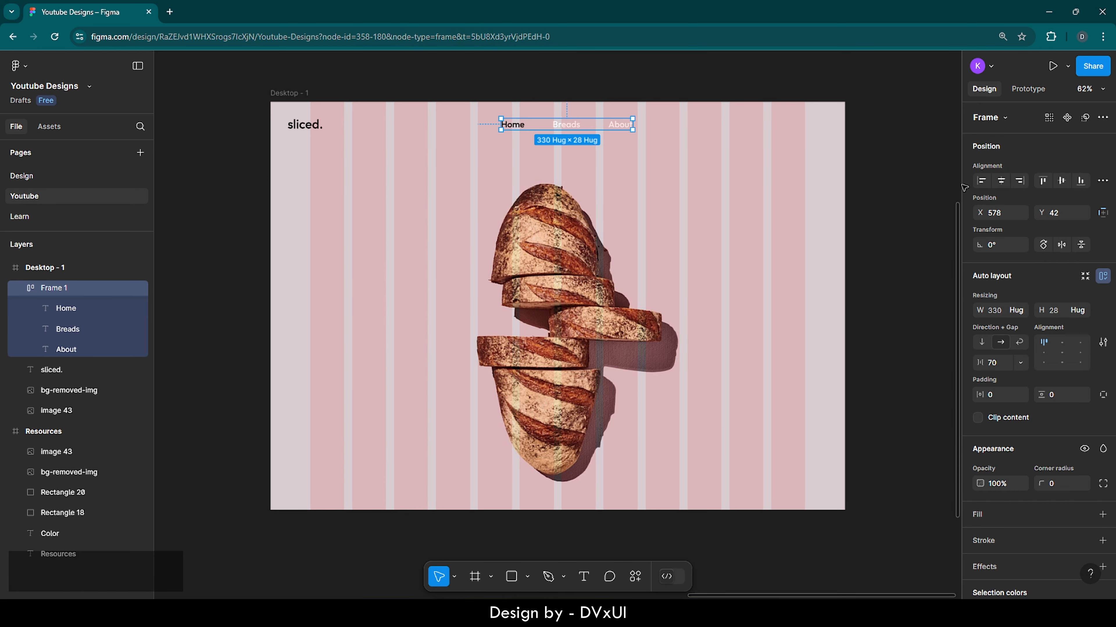
pyautogui.click(1001, 181)
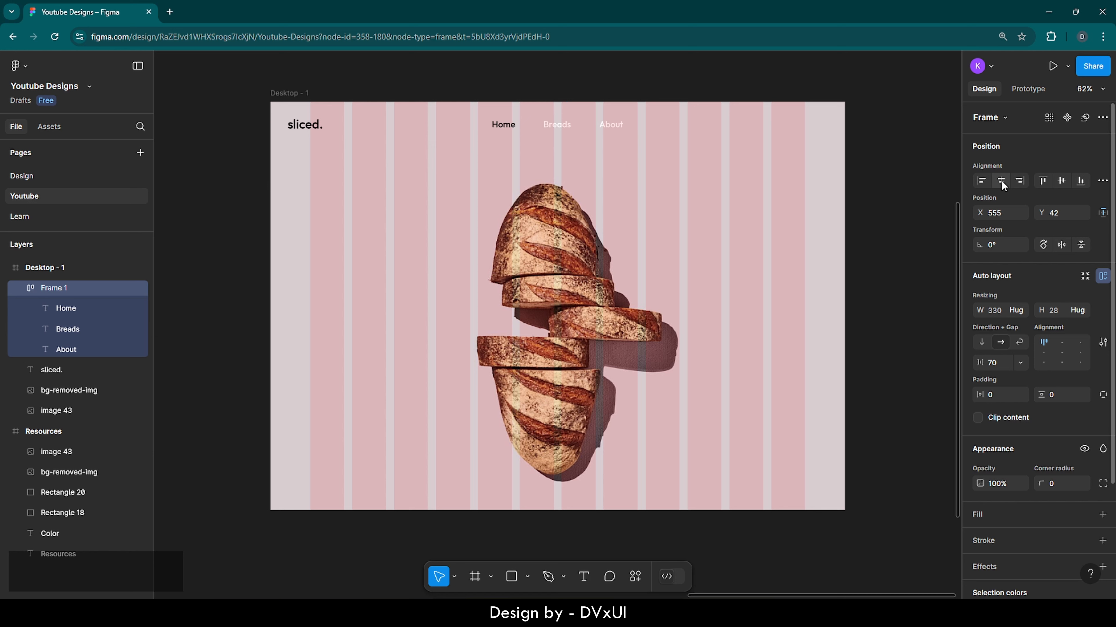
pyautogui.click(726, 123)
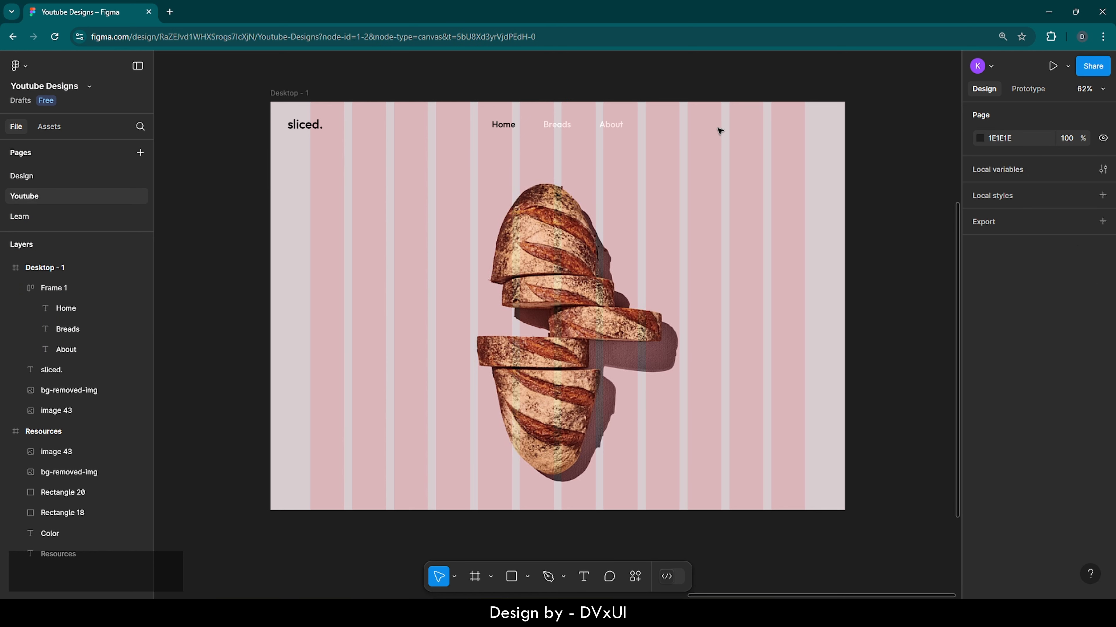